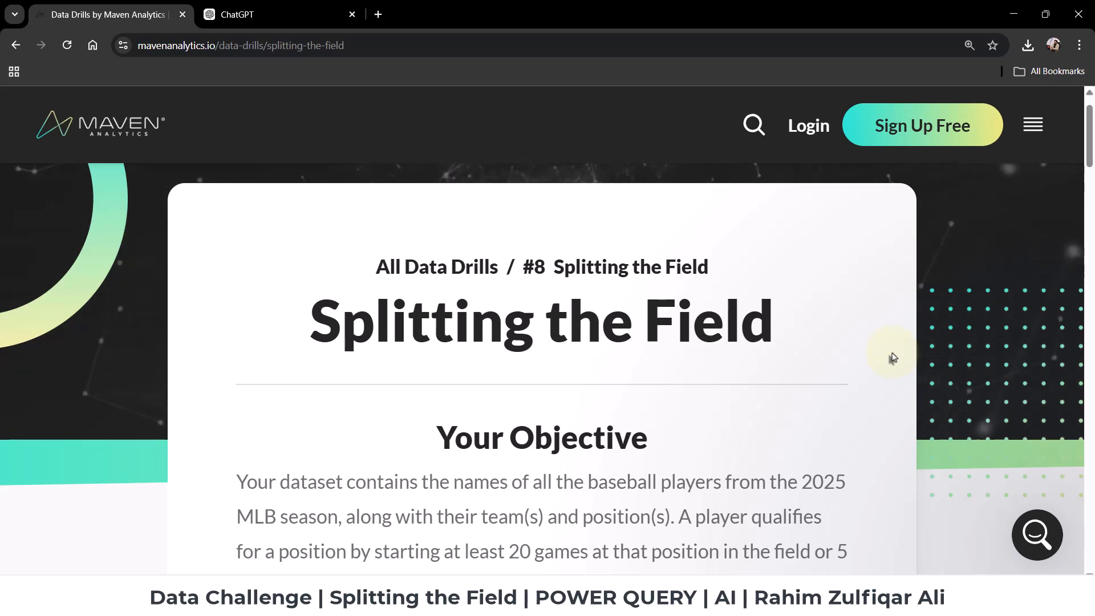
Read the Splitting the Field drill's objective, the required output table and its sort order, and the note on multiple positions.
scroll(893, 358, "down", 3)
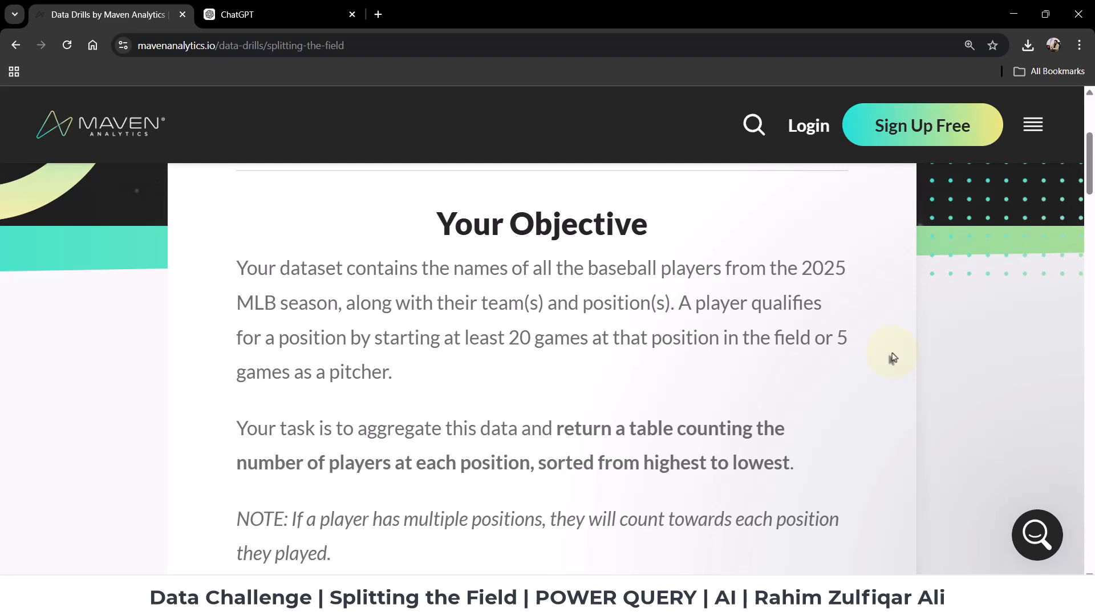
scroll(893, 358, "down", 2)
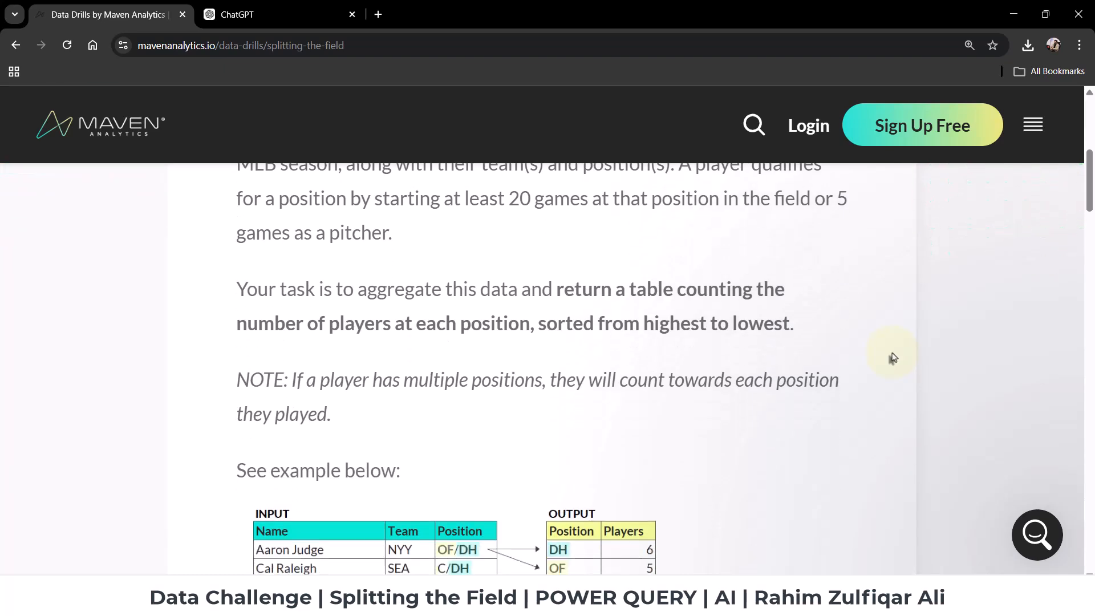
scroll(893, 358, "up", 5)
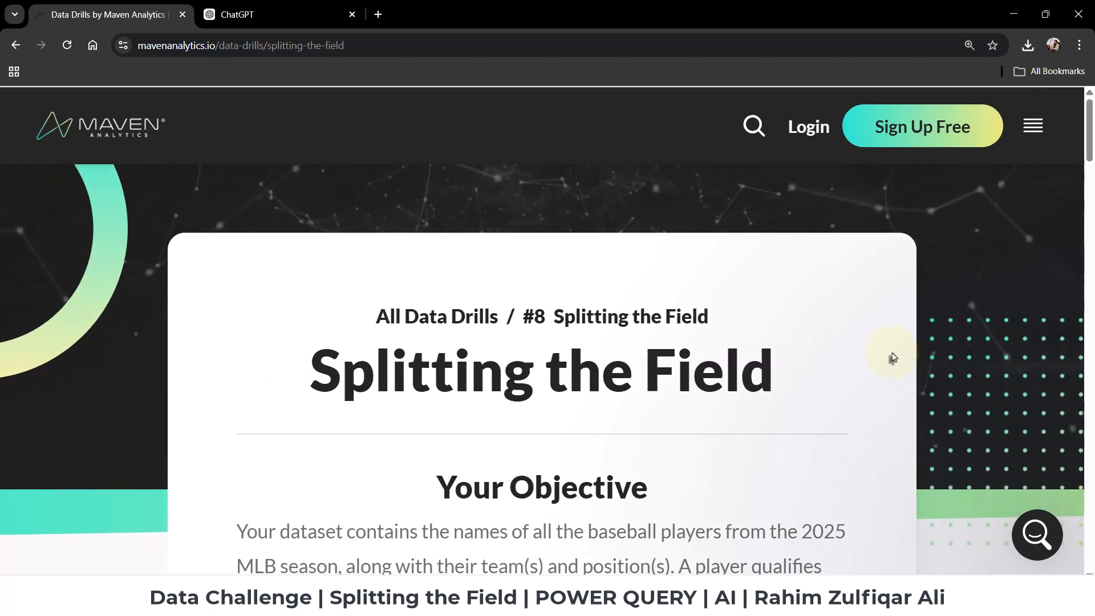
scroll(778, 354, "down", 3)
scroll(772, 356, "up", 3)
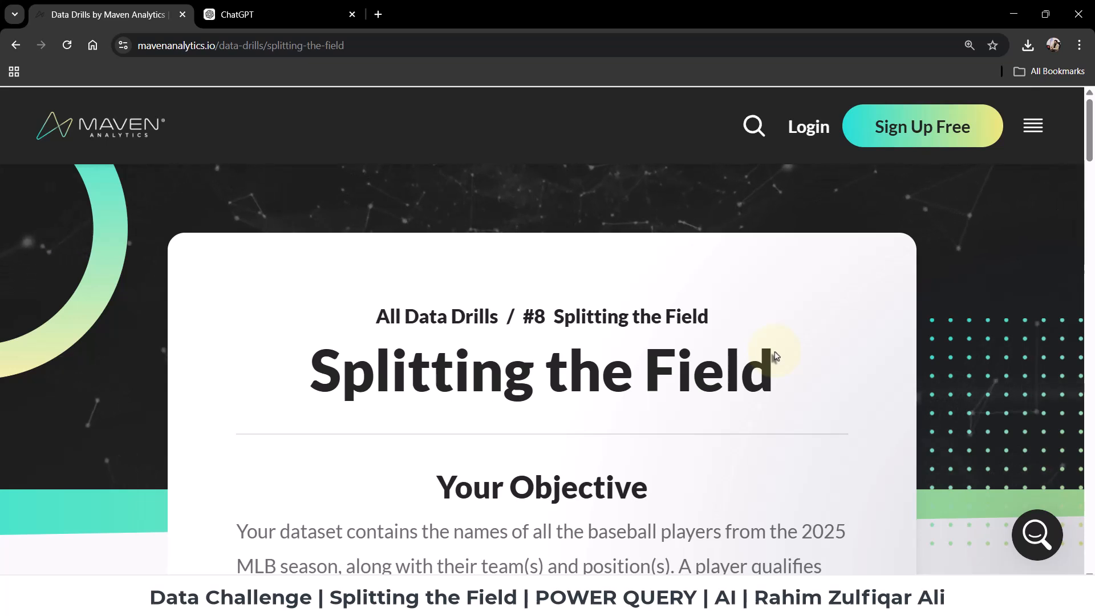
scroll(776, 356, "down", 2)
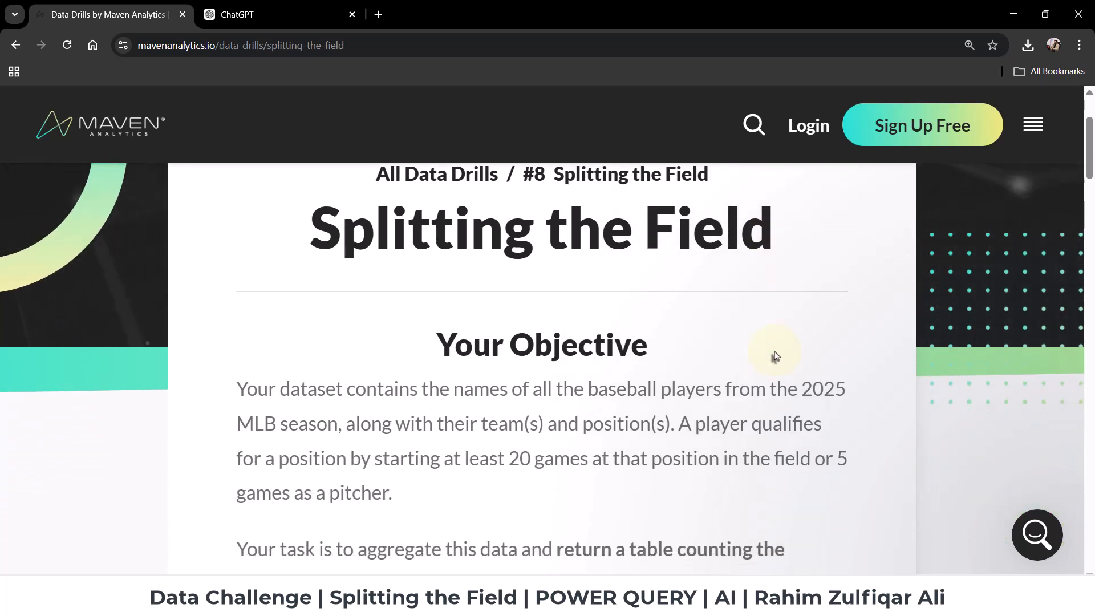
scroll(775, 357, "up", 1)
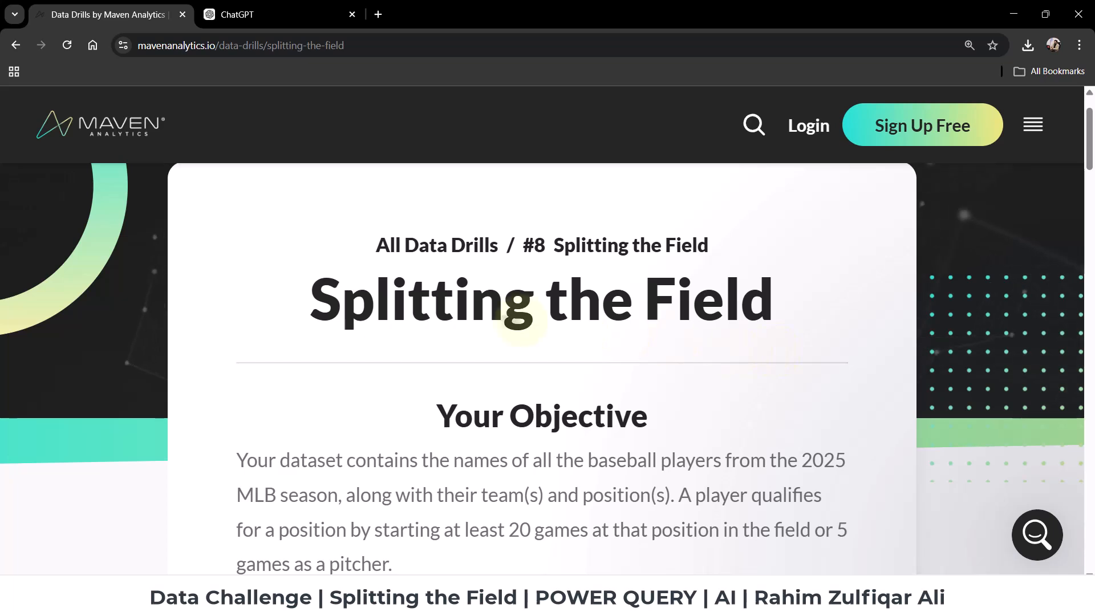
scroll(748, 352, "down", 2)
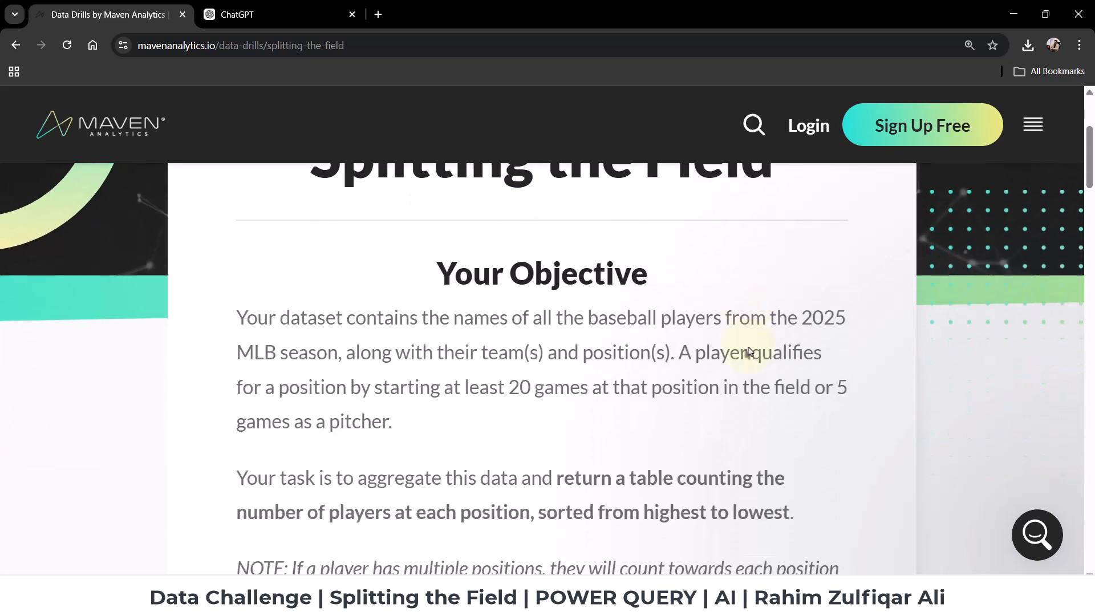
scroll(749, 348, "down", 1)
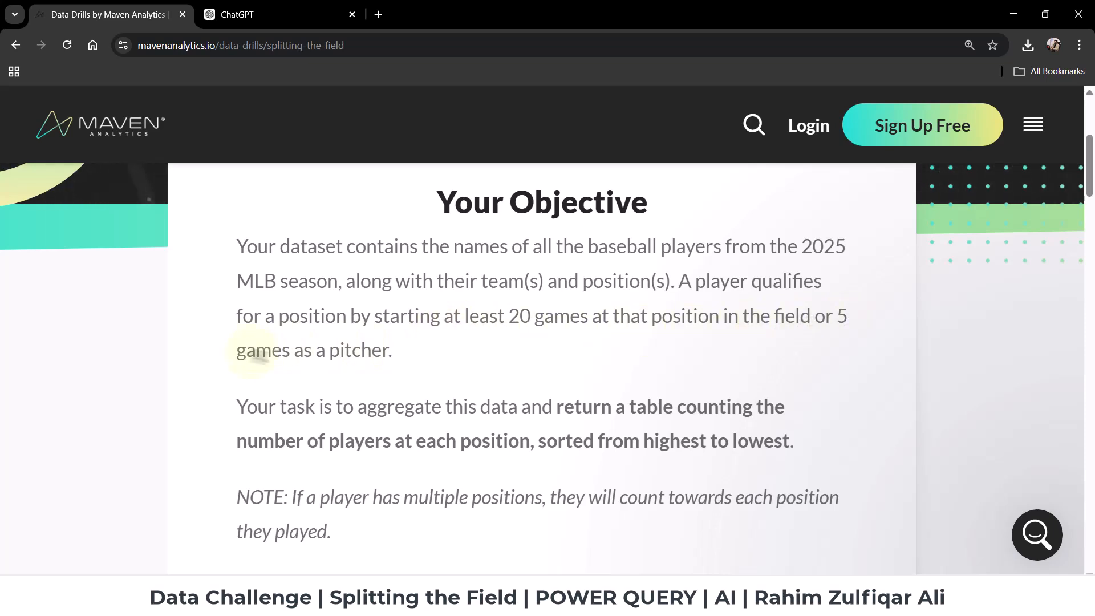
scroll(382, 361, "down", 2)
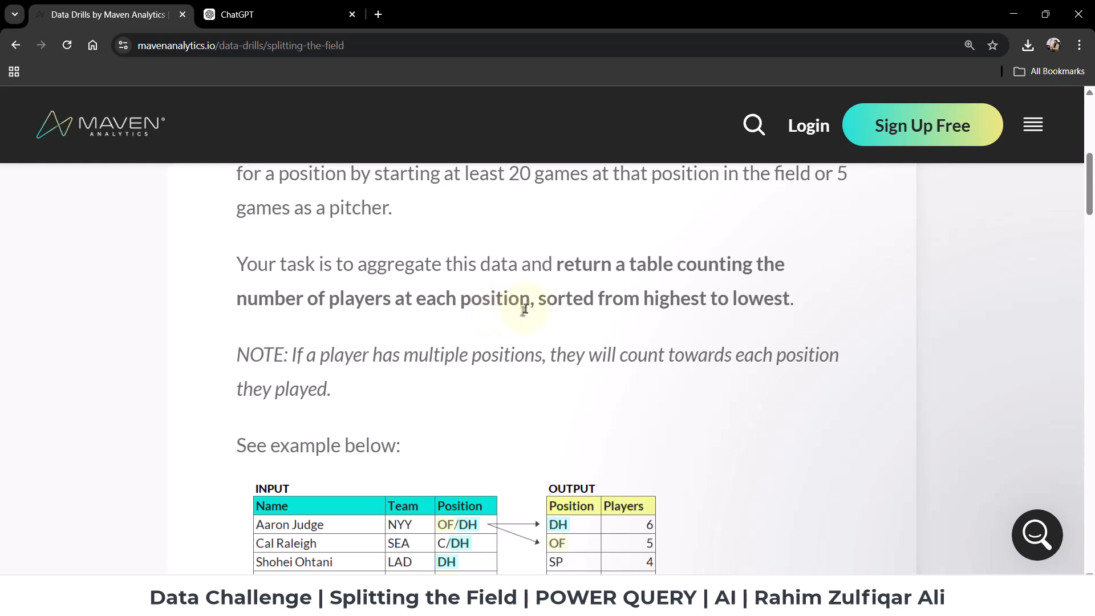
left_click_drag(650, 298, 790, 297)
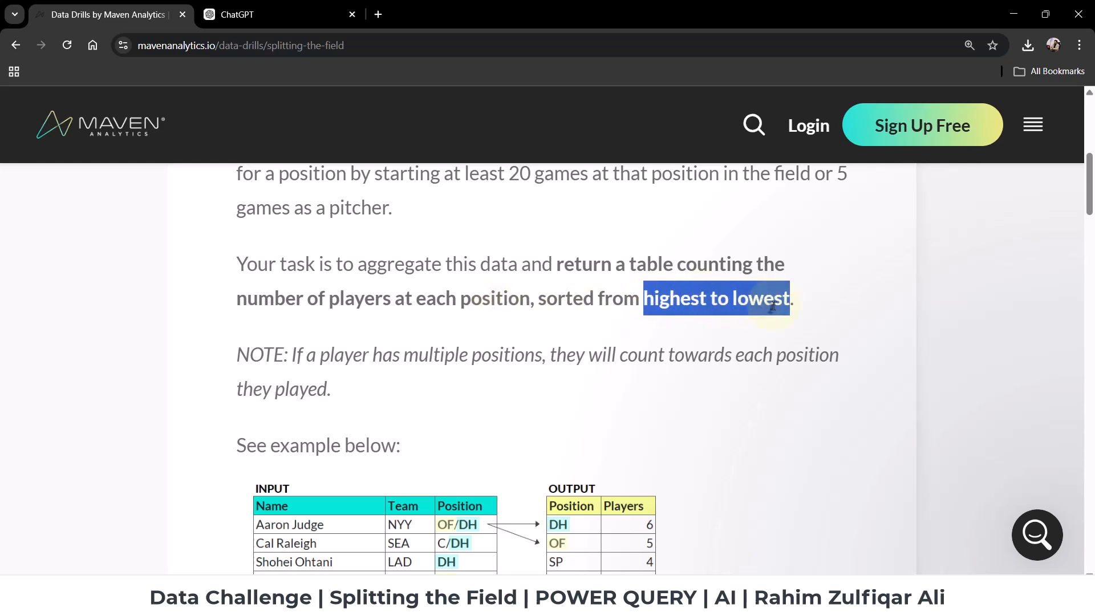
left_click(536, 330)
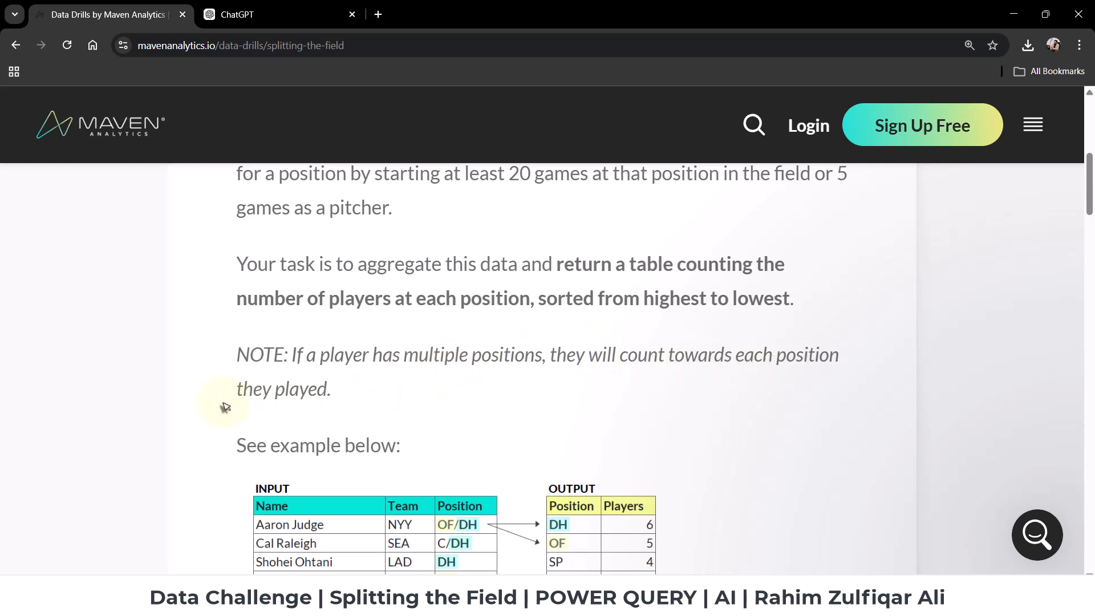
Examine the drill's example input and output tables and the question asked in the solution submission section.
scroll(356, 409, "down", 3)
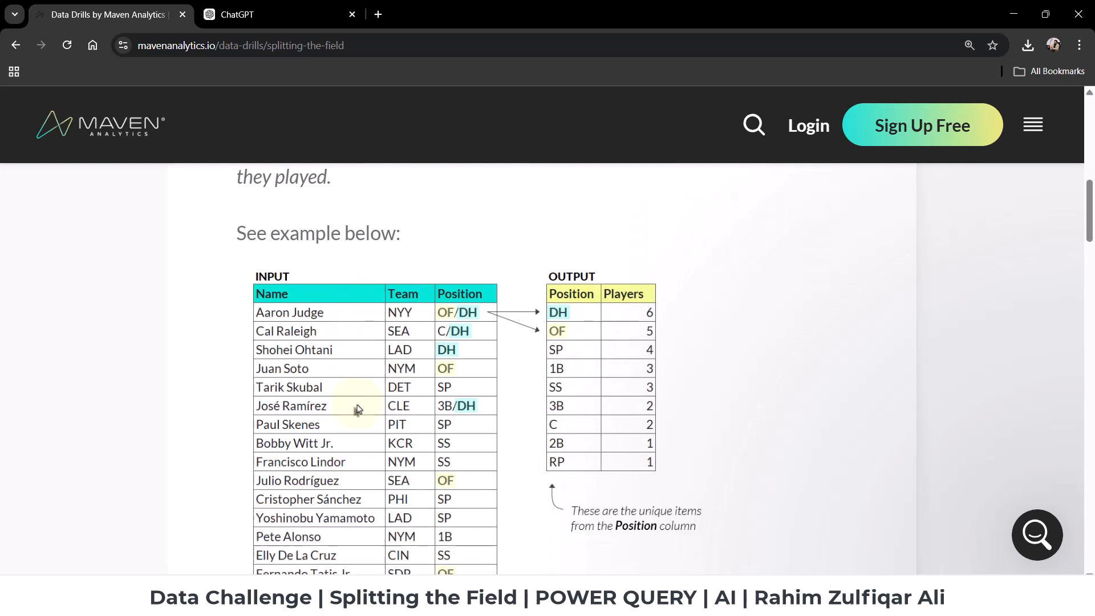
scroll(357, 409, "down", 1)
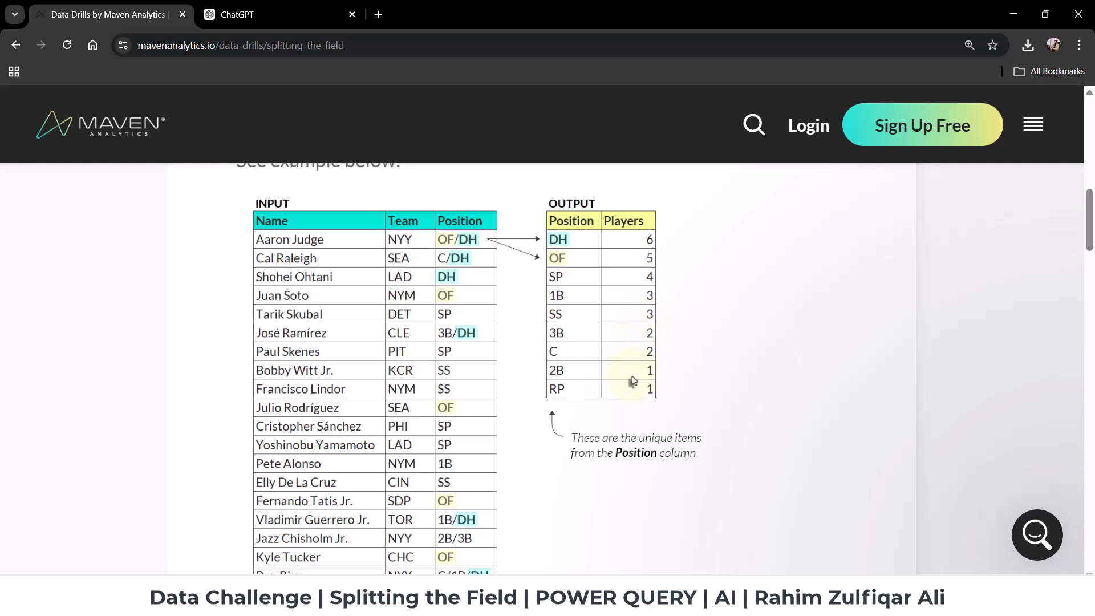
scroll(632, 380, "down", 5)
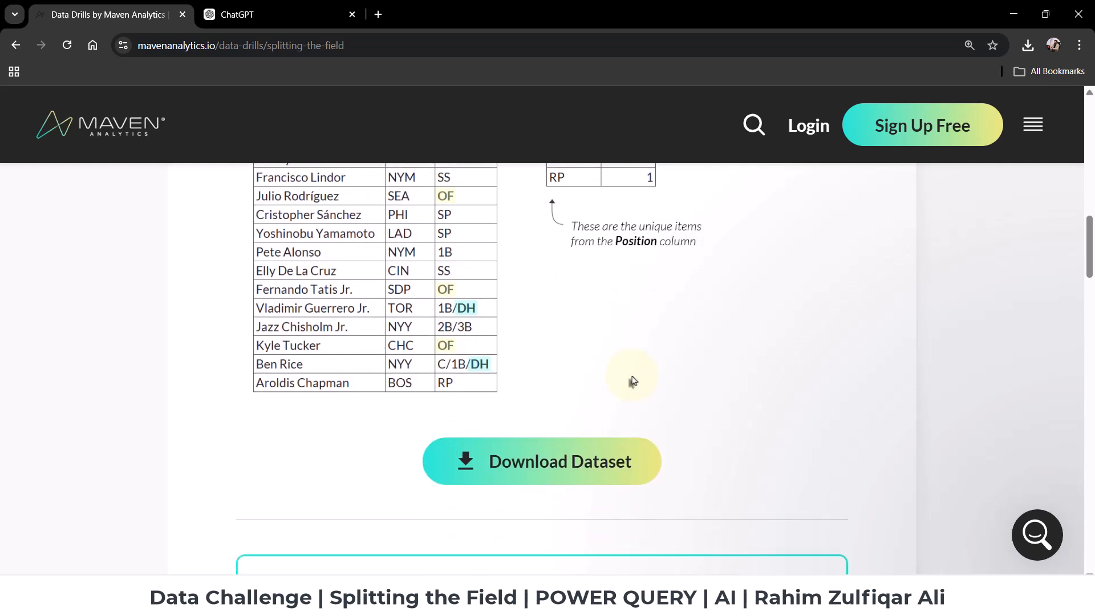
scroll(632, 380, "down", 4)
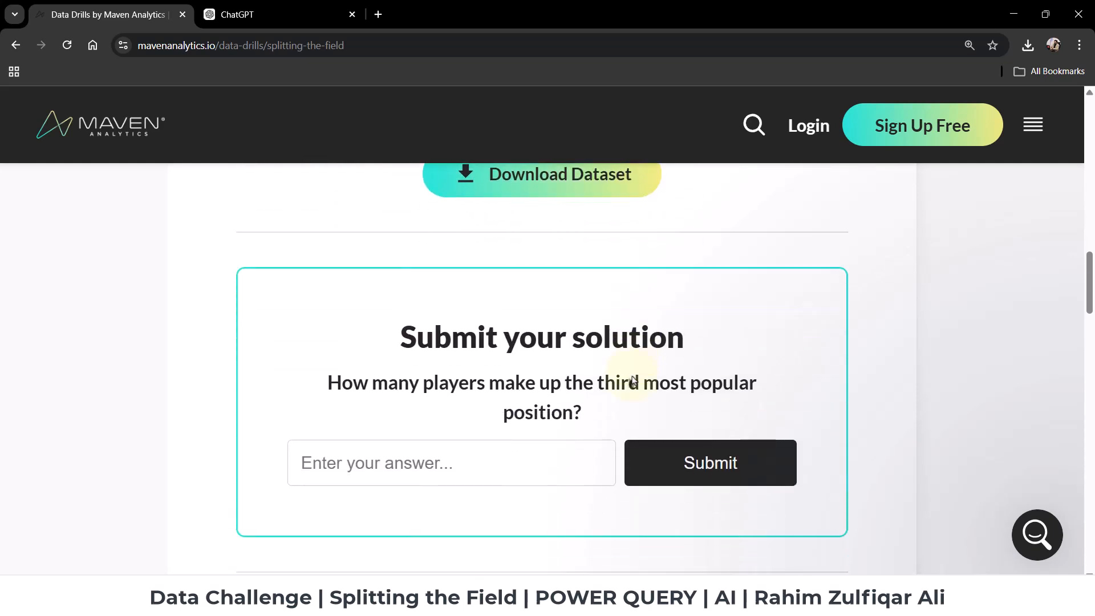
scroll(633, 369, "up", 1)
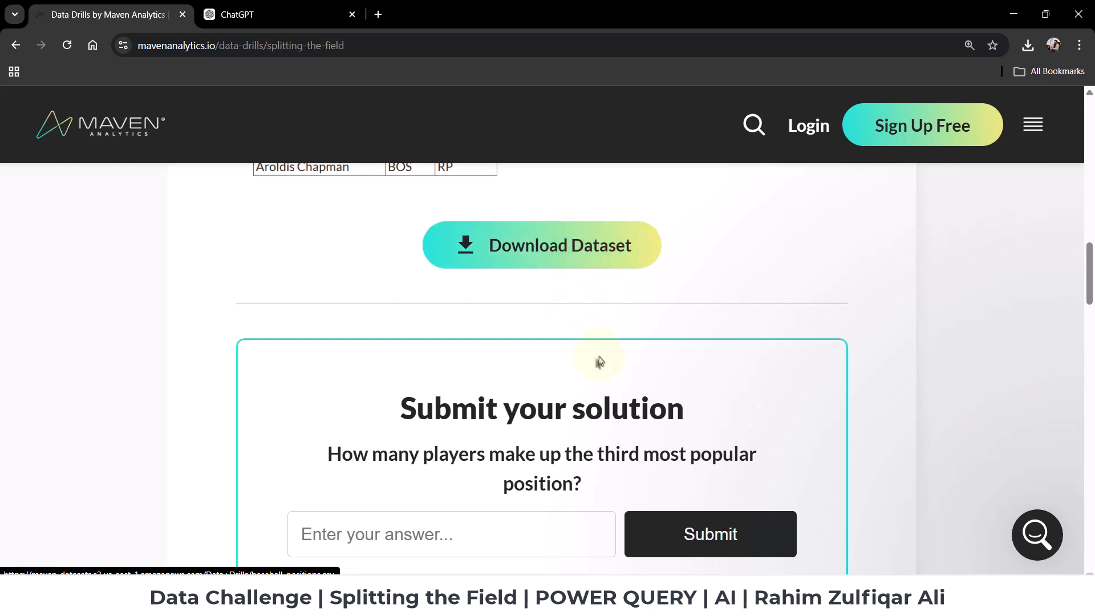
scroll(599, 361, "down", 1)
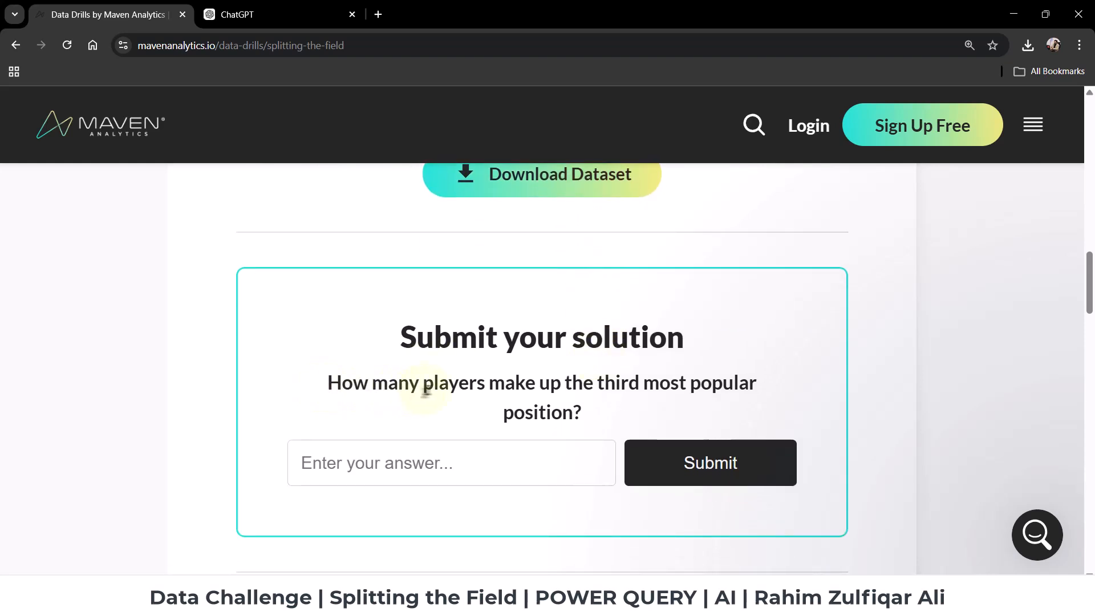
left_click_drag(597, 383, 741, 409)
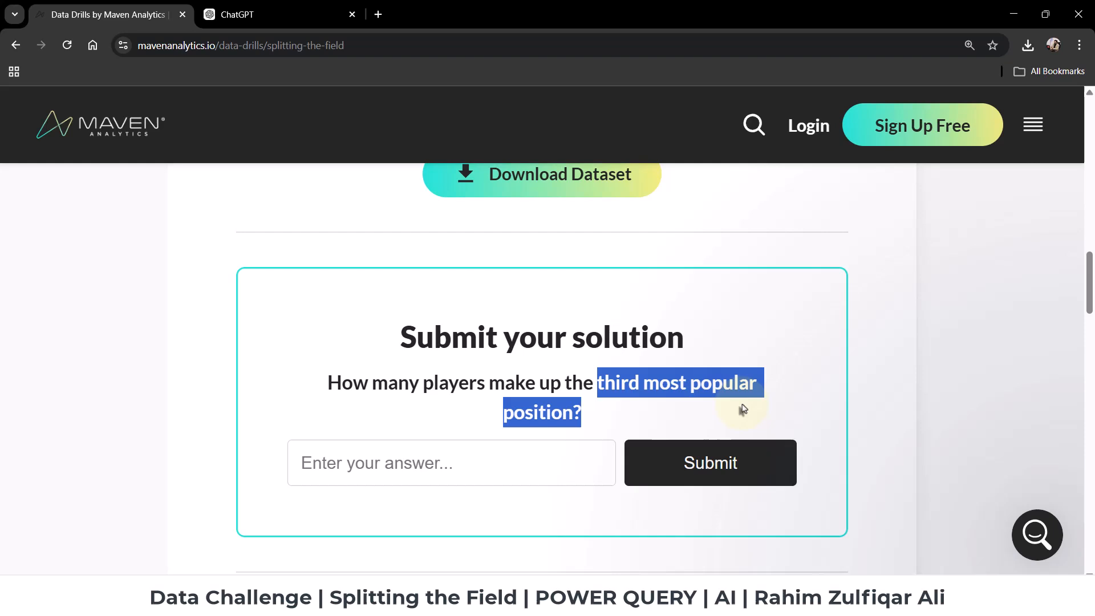
left_click(668, 383)
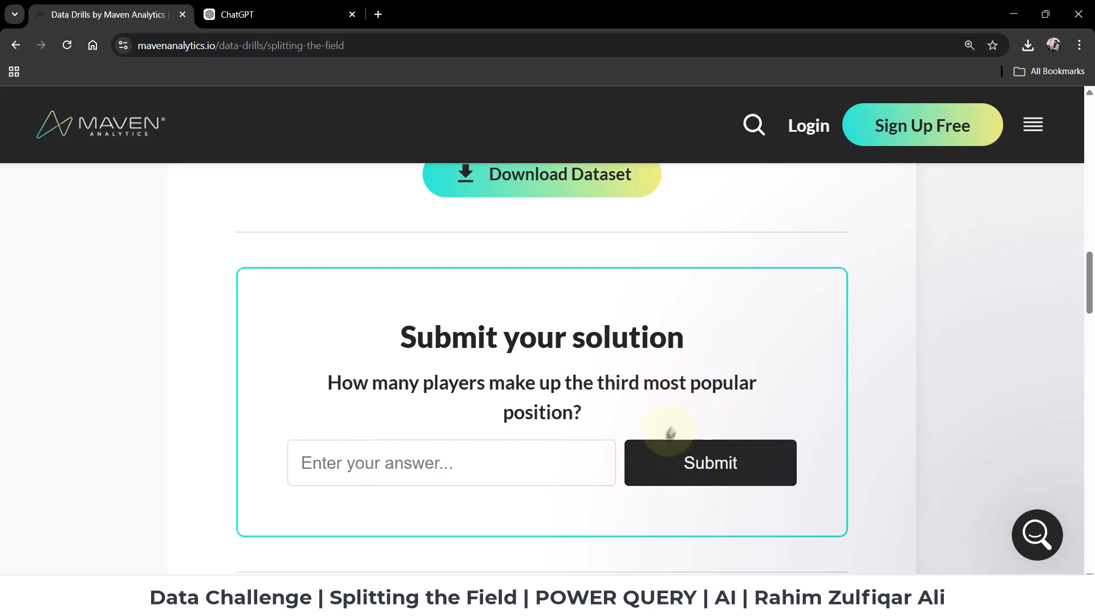
scroll(684, 416, "up", 7)
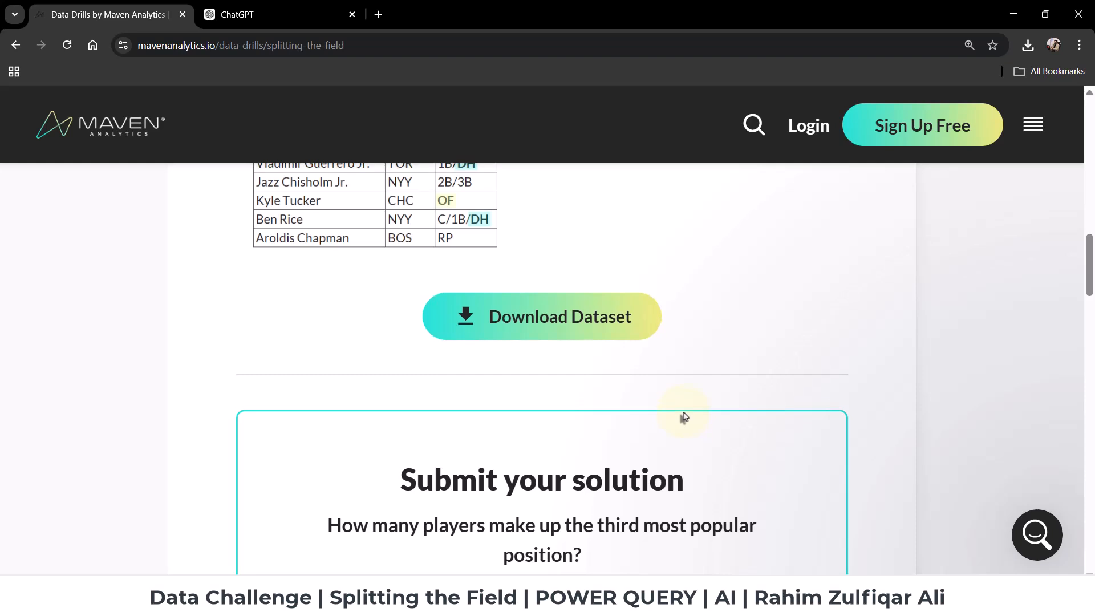
scroll(684, 417, "down", 7)
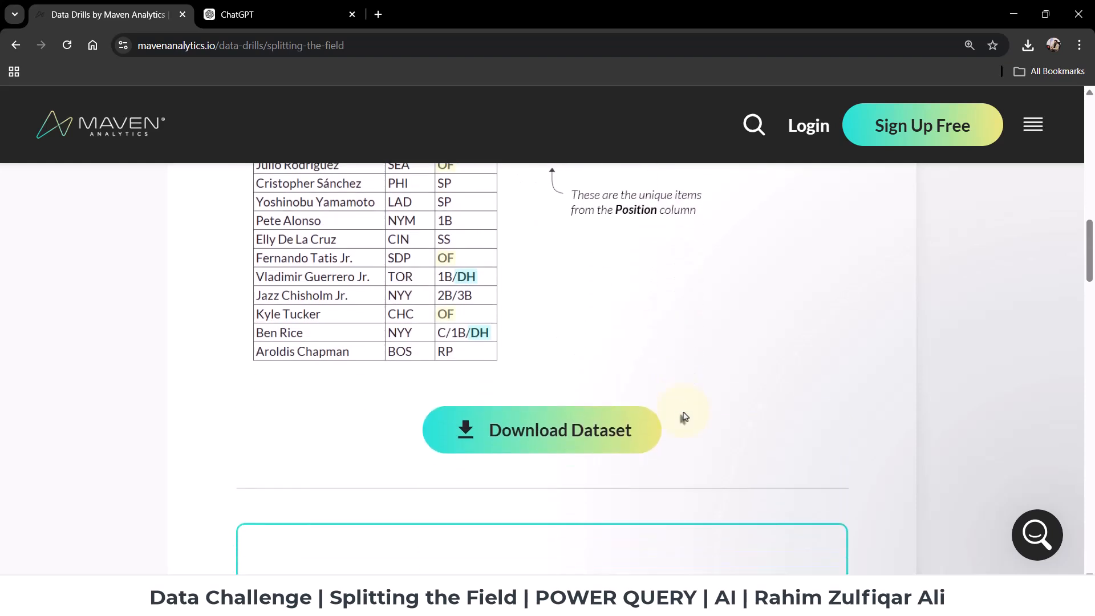
scroll(684, 415, "down", 2)
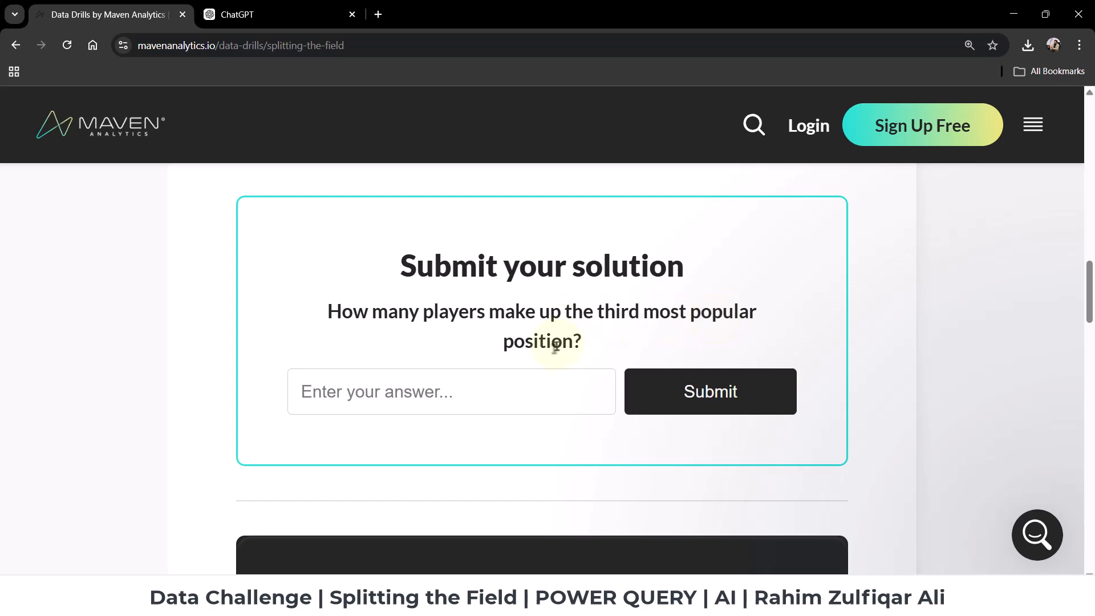
scroll(557, 346, "up", 2)
scroll(557, 354, "up", 7)
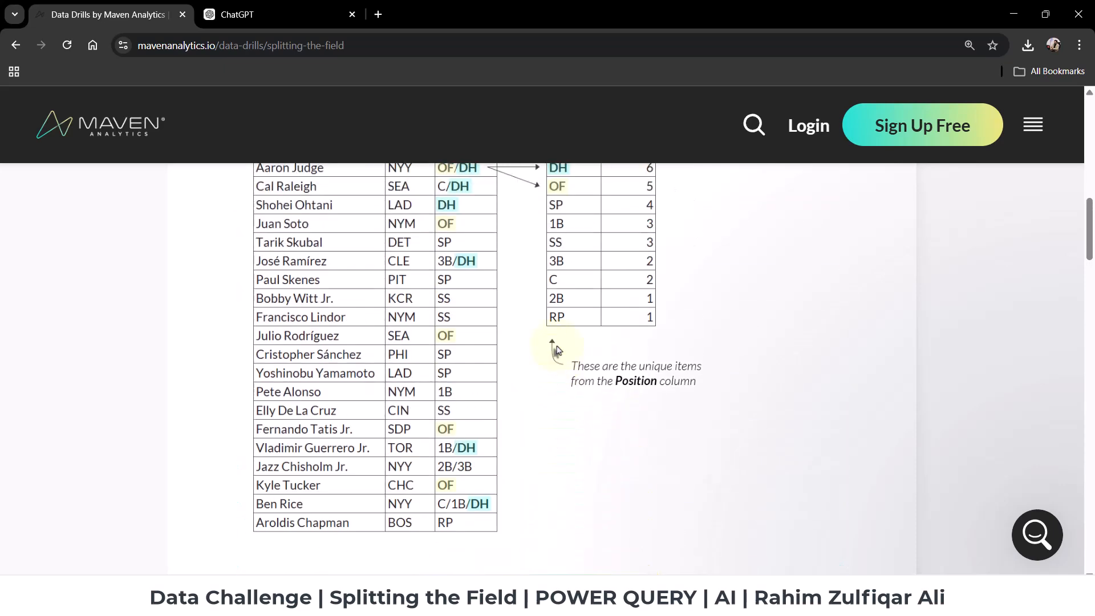
scroll(557, 350, "down", 5)
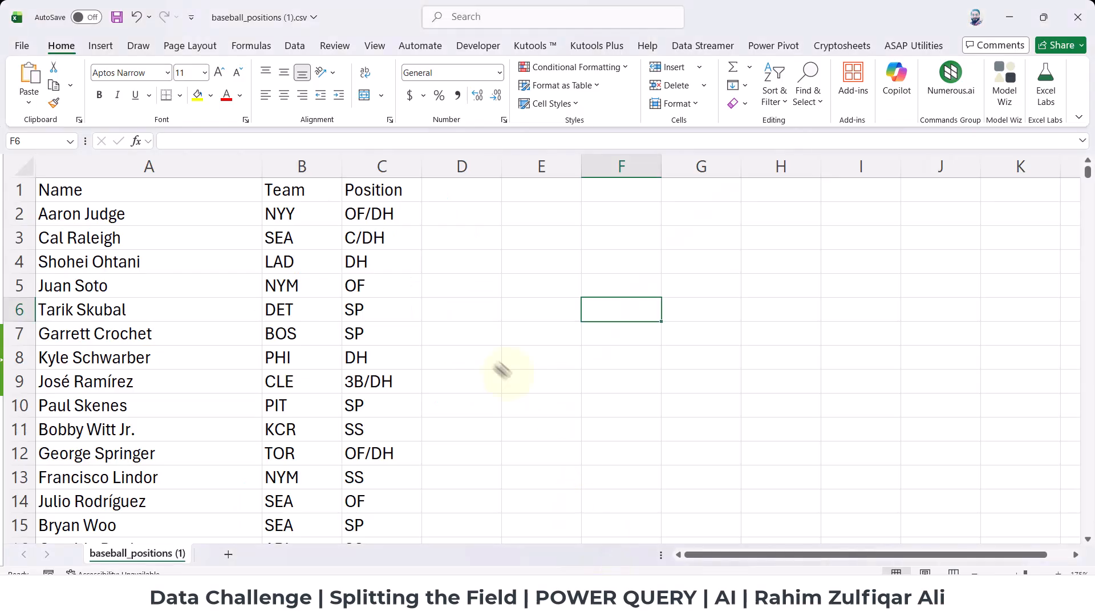
Inspect the Name, Team and Position columns of the baseball_positions dataset from the header row to the last record.
left_click(126, 215)
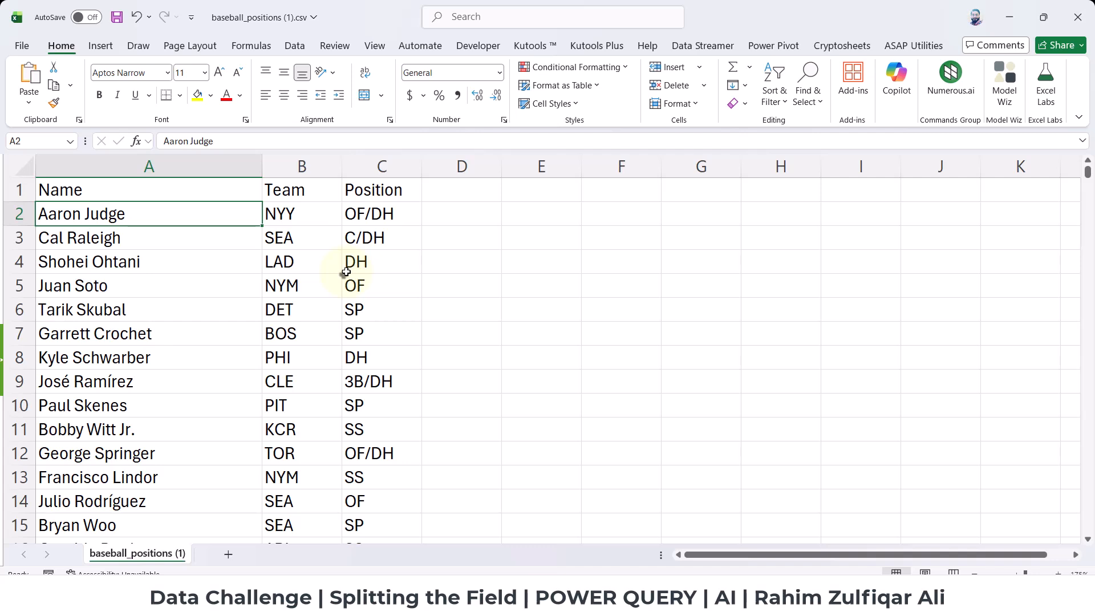
left_click(294, 216)
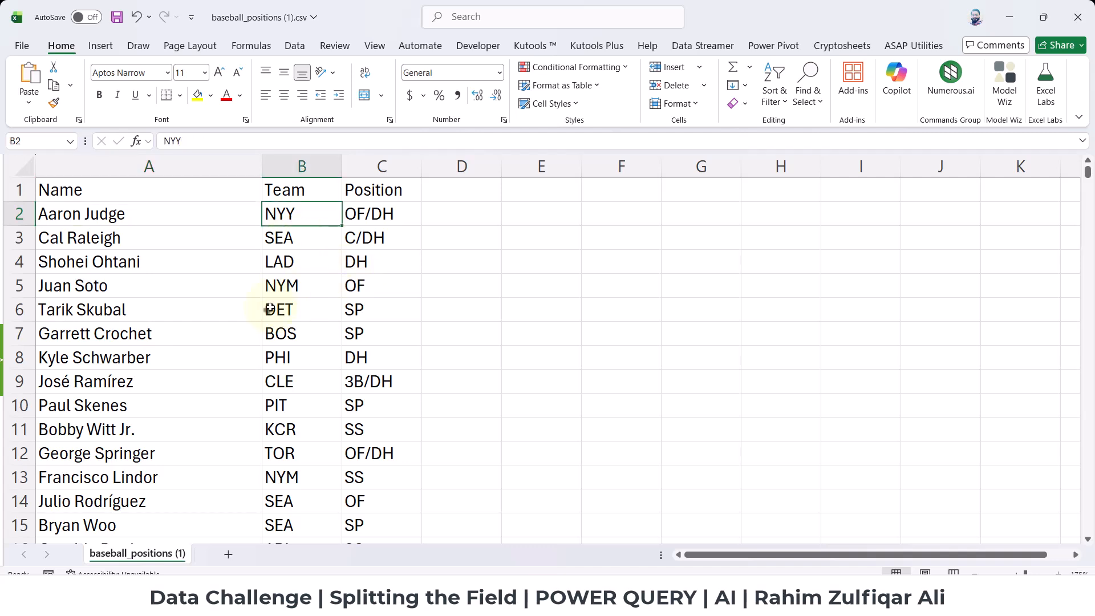
key("ctrl+Down")
scroll(270, 308, "down", 1)
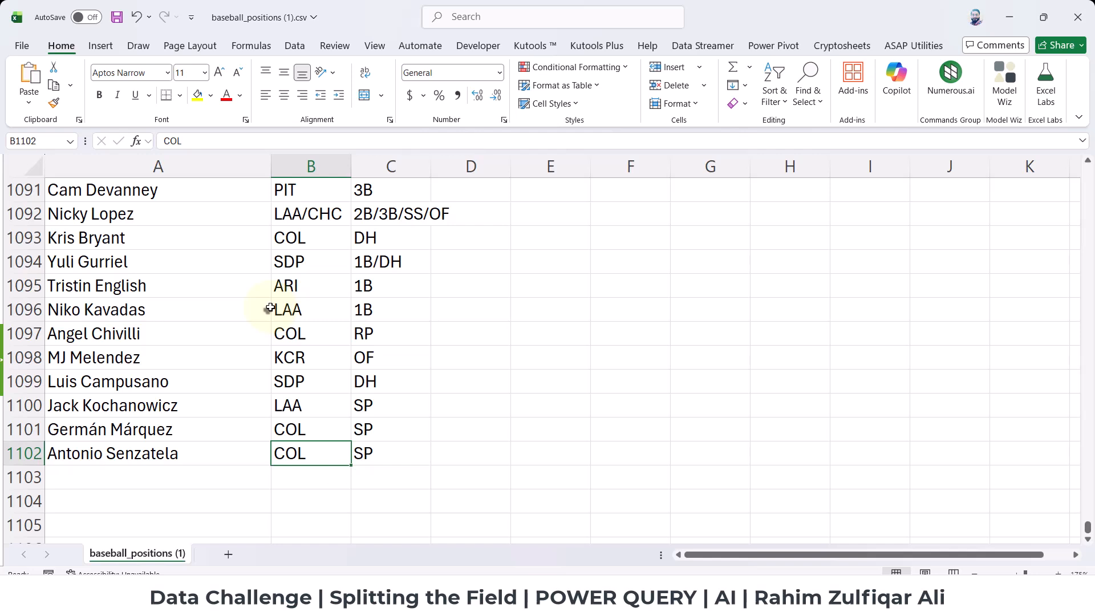
key("Left")
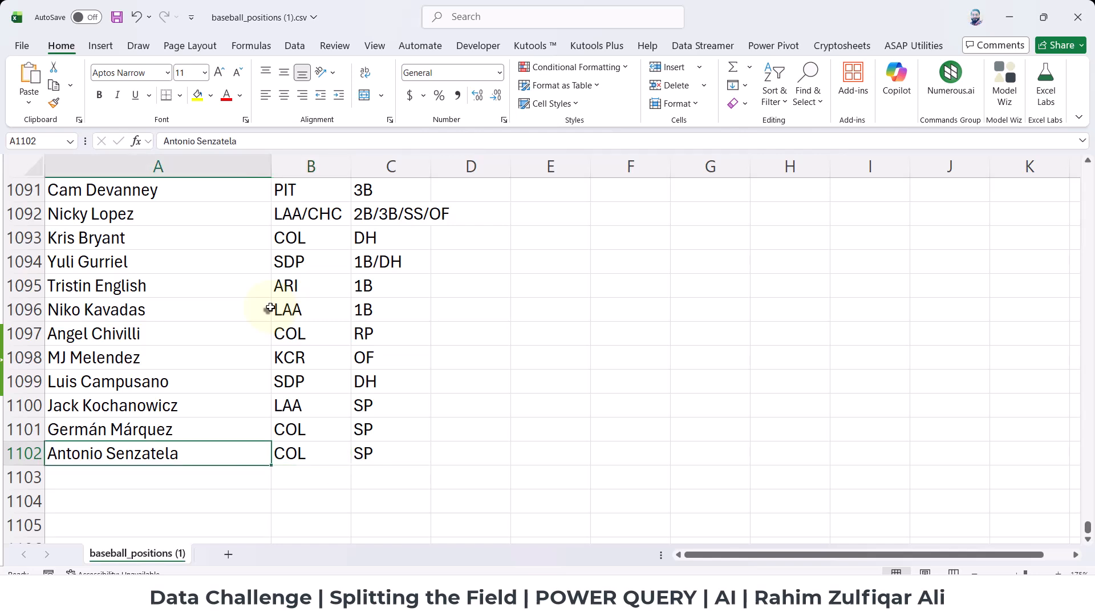
key("Right")
key("Up")
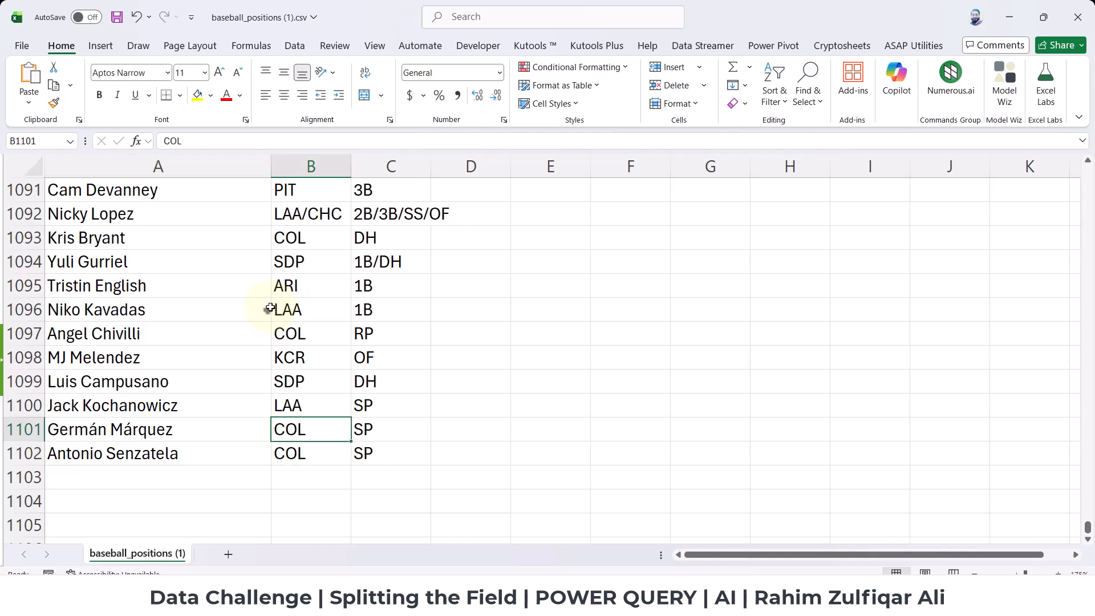
key("ctrl+Up")
key("Left")
key("ctrl+shift+Right")
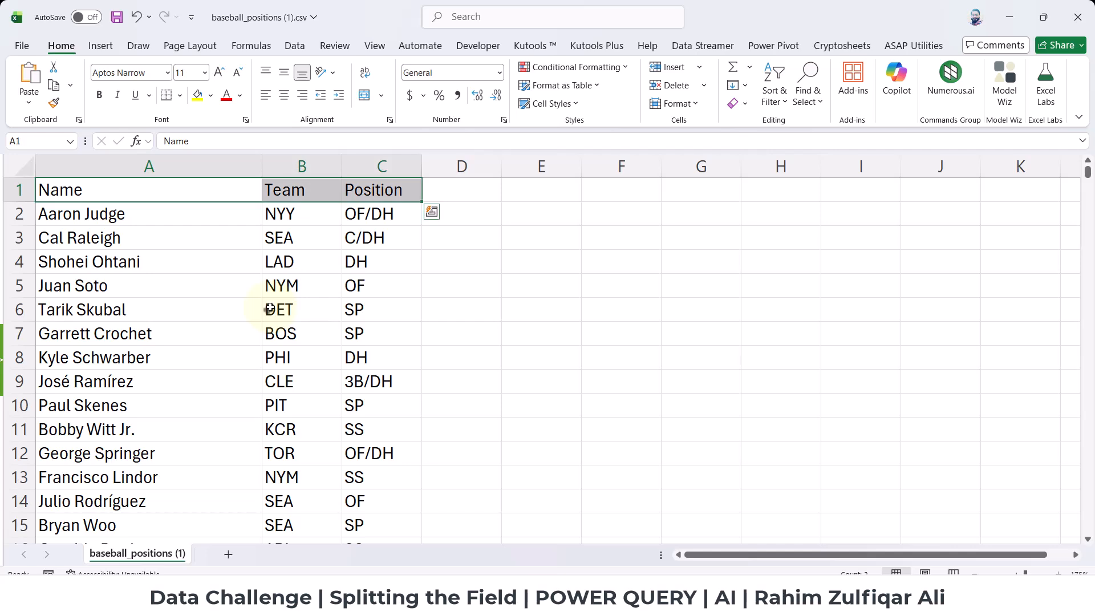
key("Down")
key("ctrl+Down")
key("ctrl+Up")
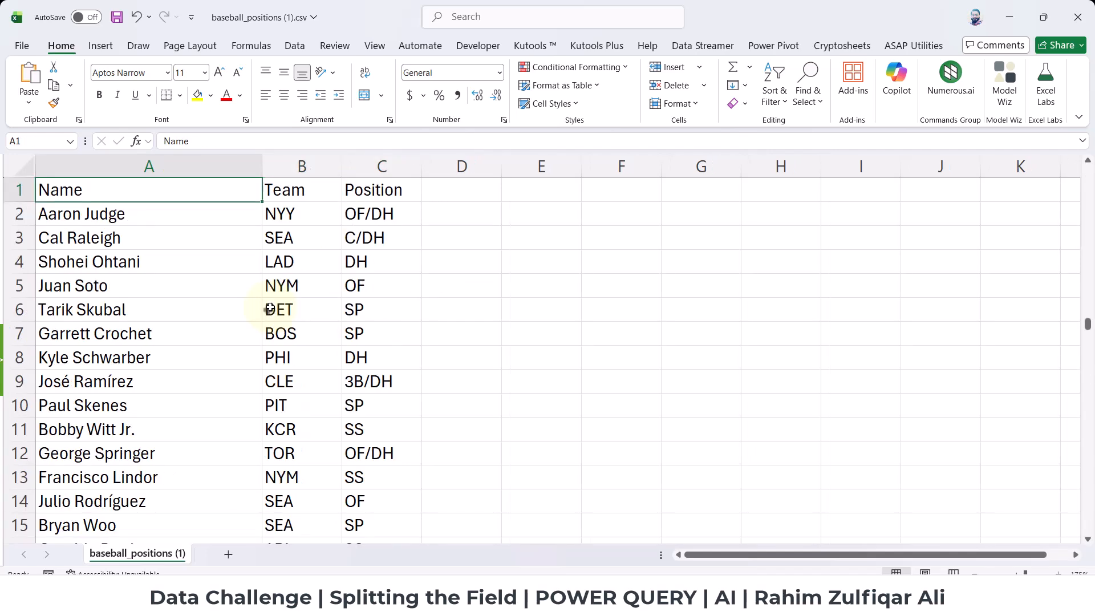
key("ctrl+Down")
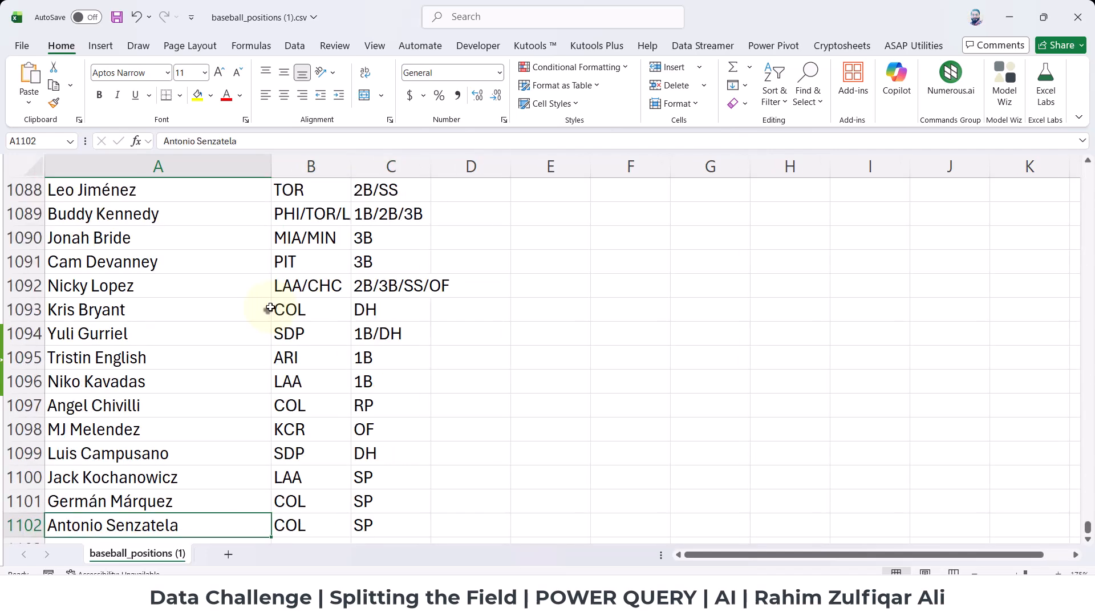
key("ctrl+Up")
key("Down")
key("Up")
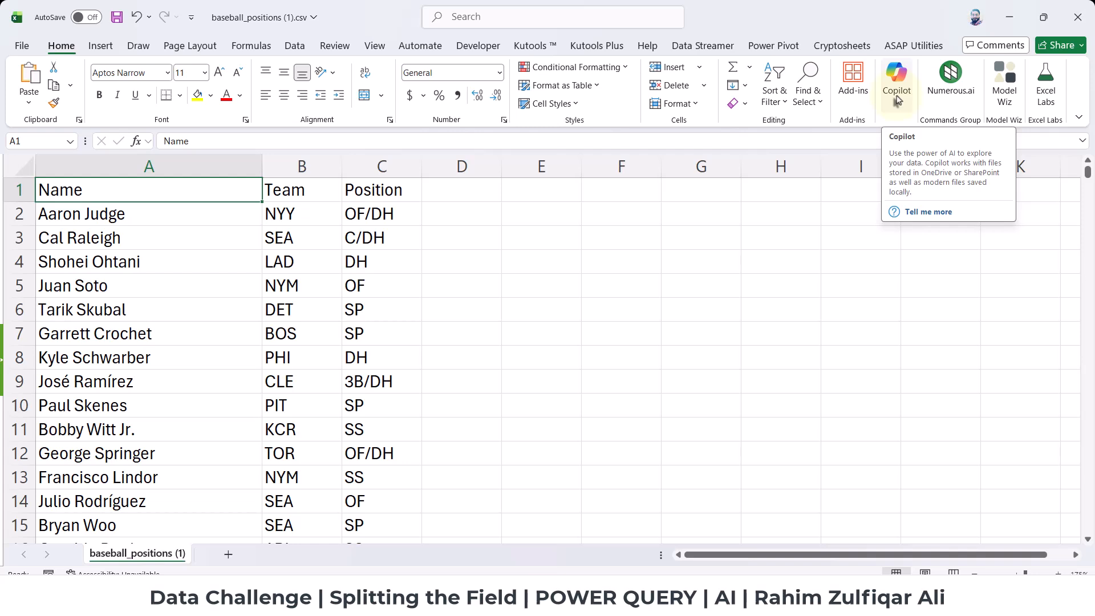
Convert the whole baseball positions dataset, A1:C1102, into a table with headers.
left_click(217, 256)
key("ctrl+Home")
key("ctrl+shift+Right")
key("ctrl+shift+Down")
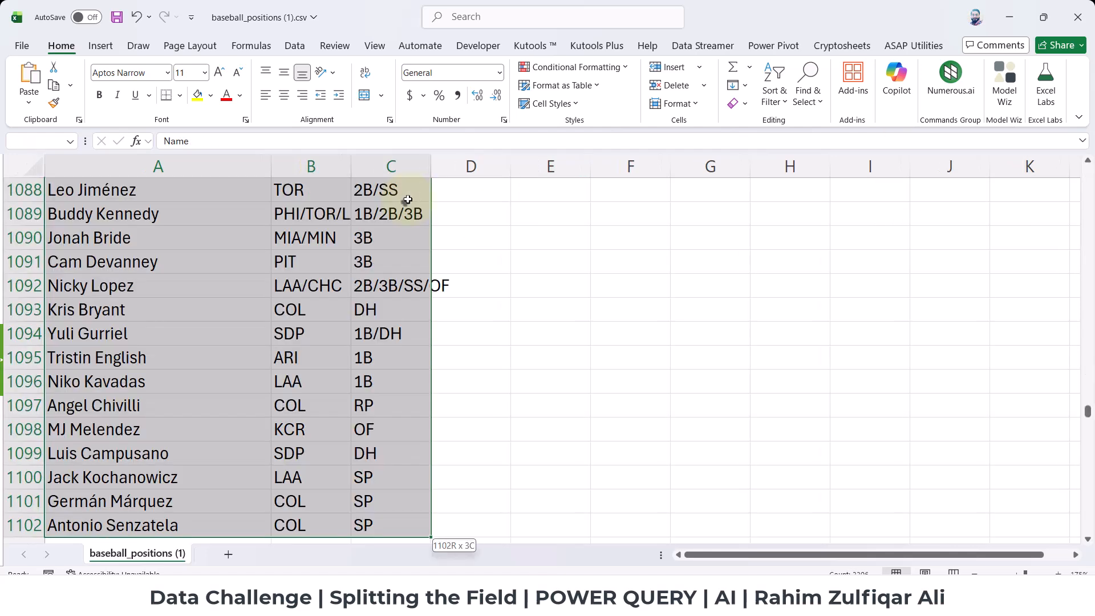
key("ctrl+t")
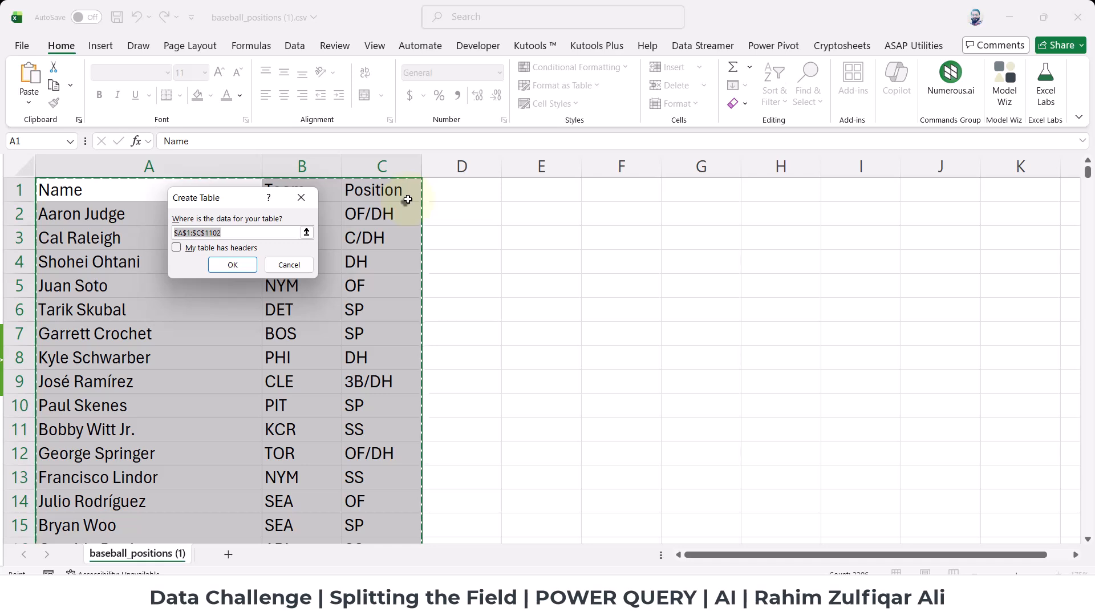
left_click_drag(206, 201, 534, 247)
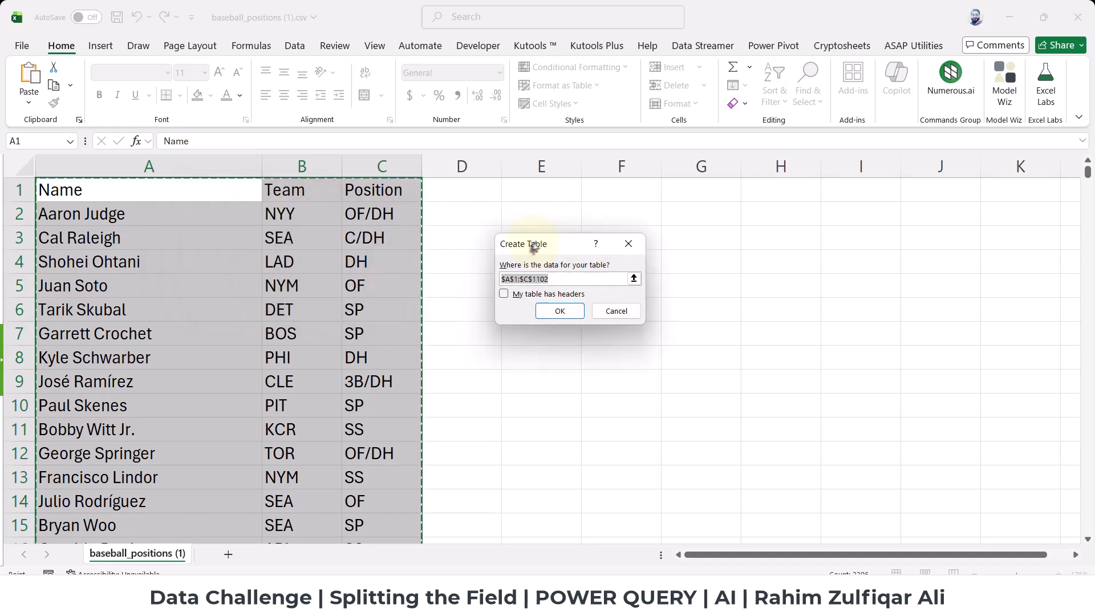
left_click(503, 294)
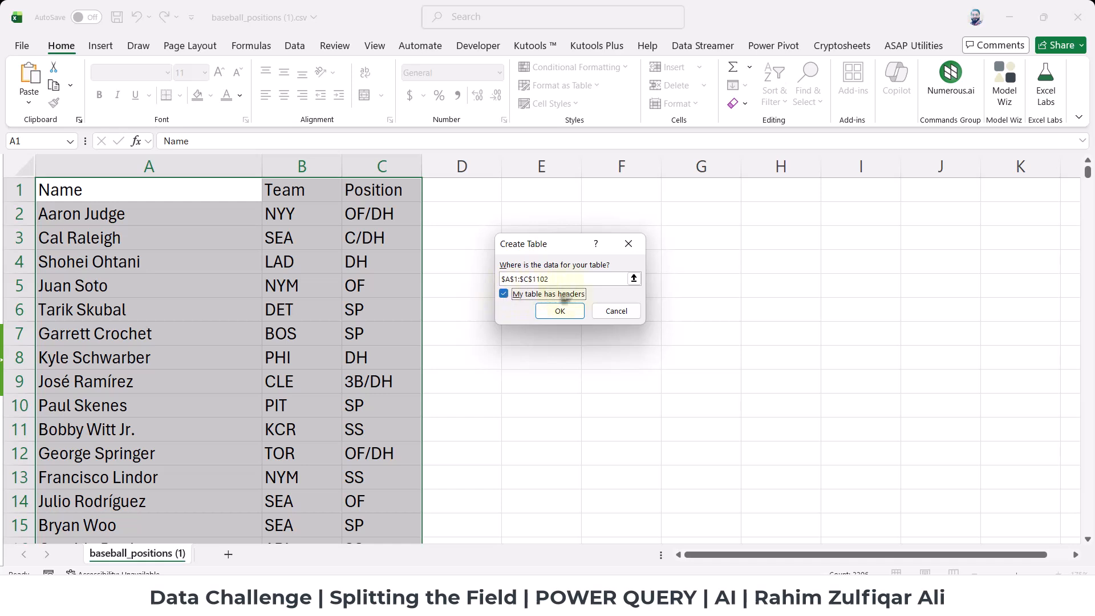
left_click(560, 311)
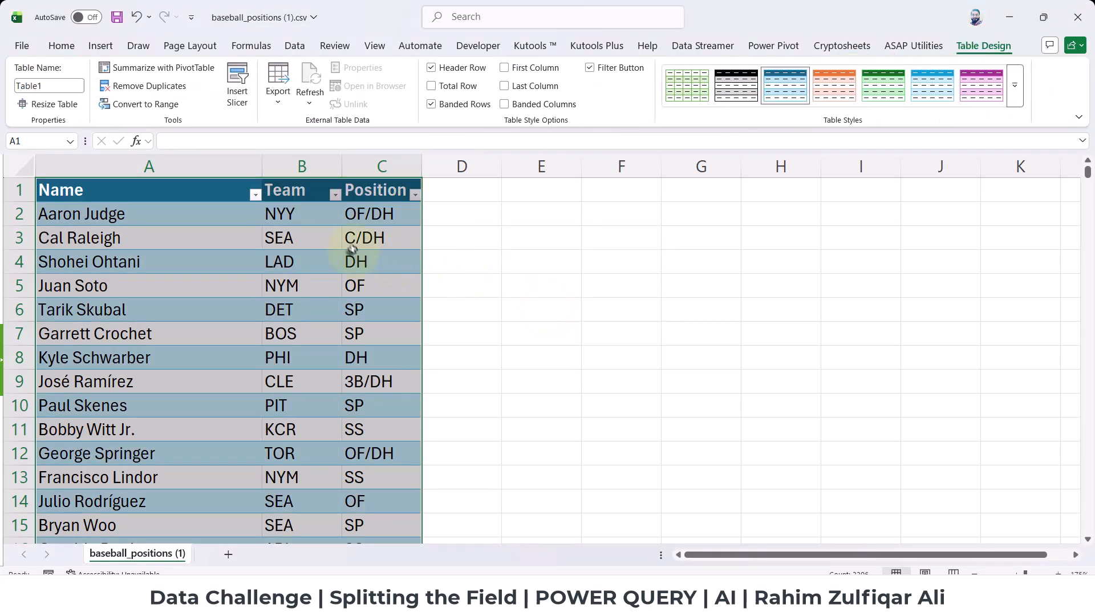
Rename the new table as Data.
left_click(41, 86)
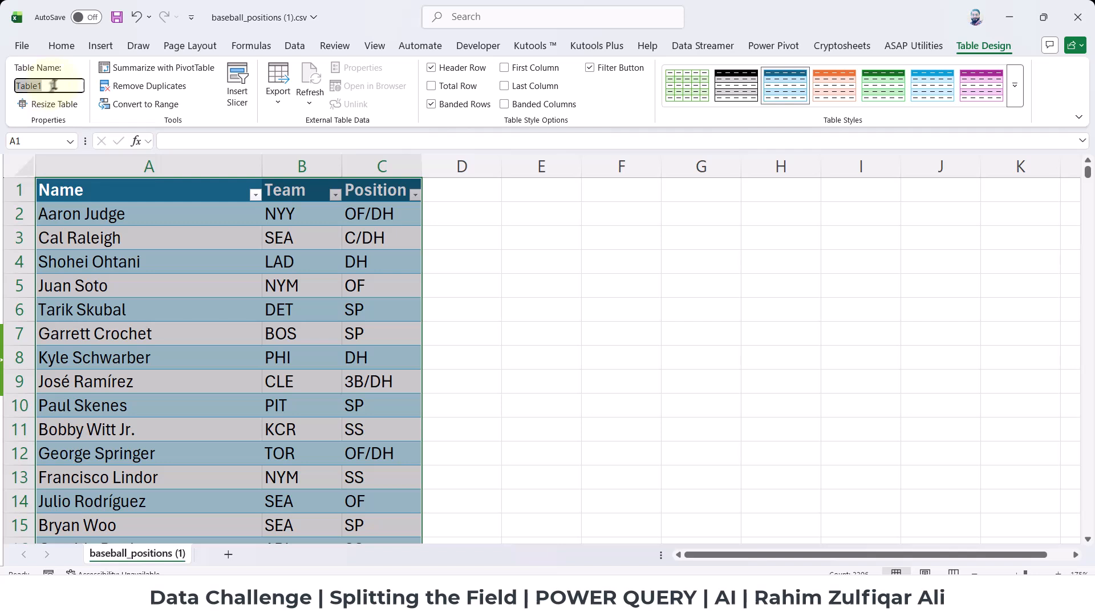
type("Data")
key("Return")
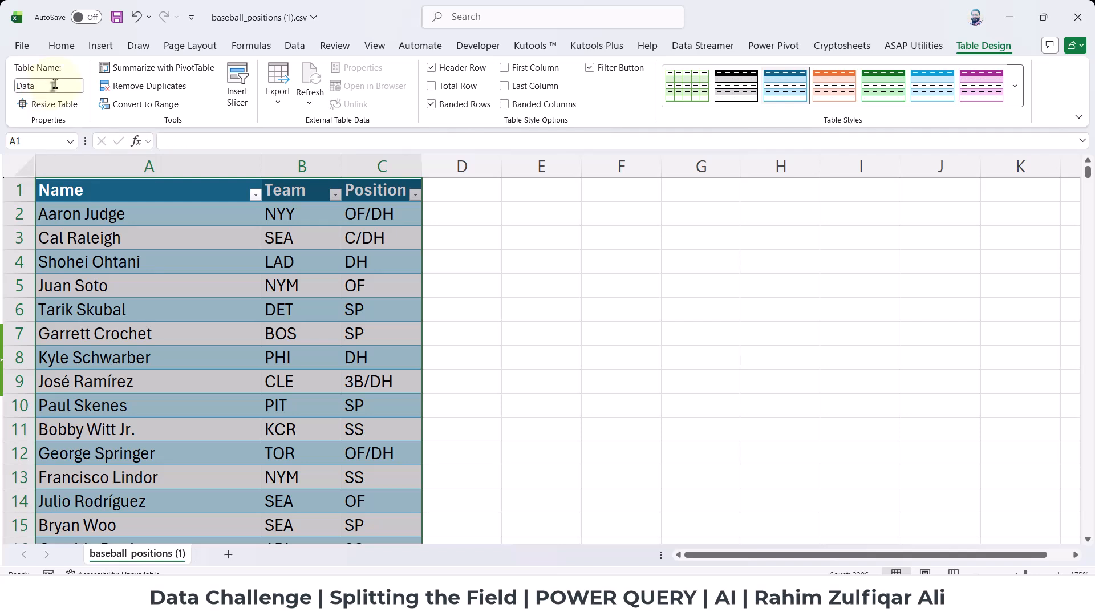
Load the Data table into the Power Query Editor.
left_click(140, 308)
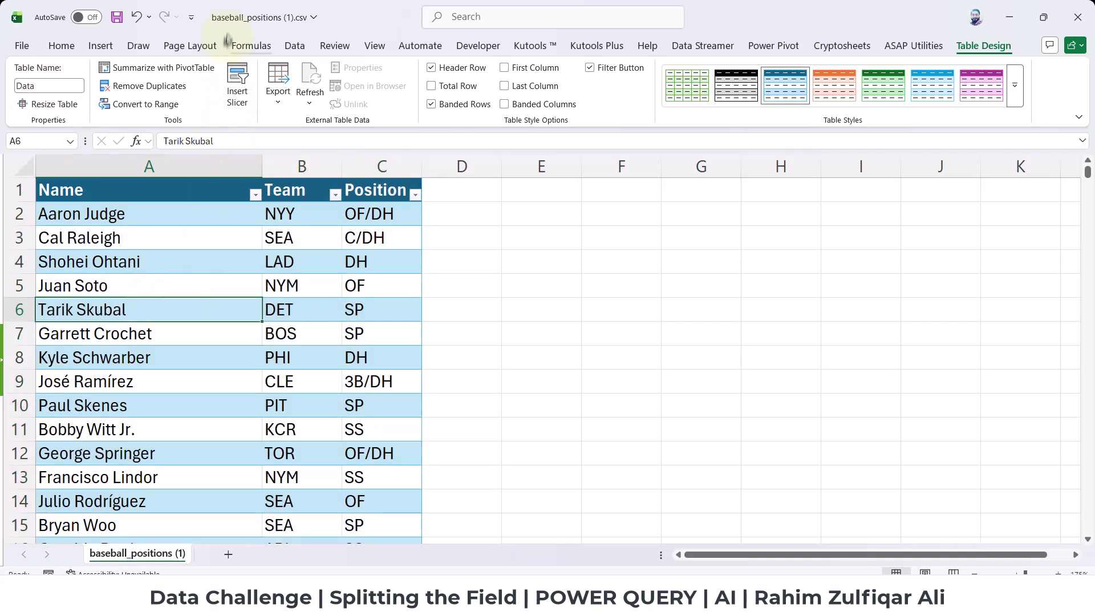
left_click(292, 46)
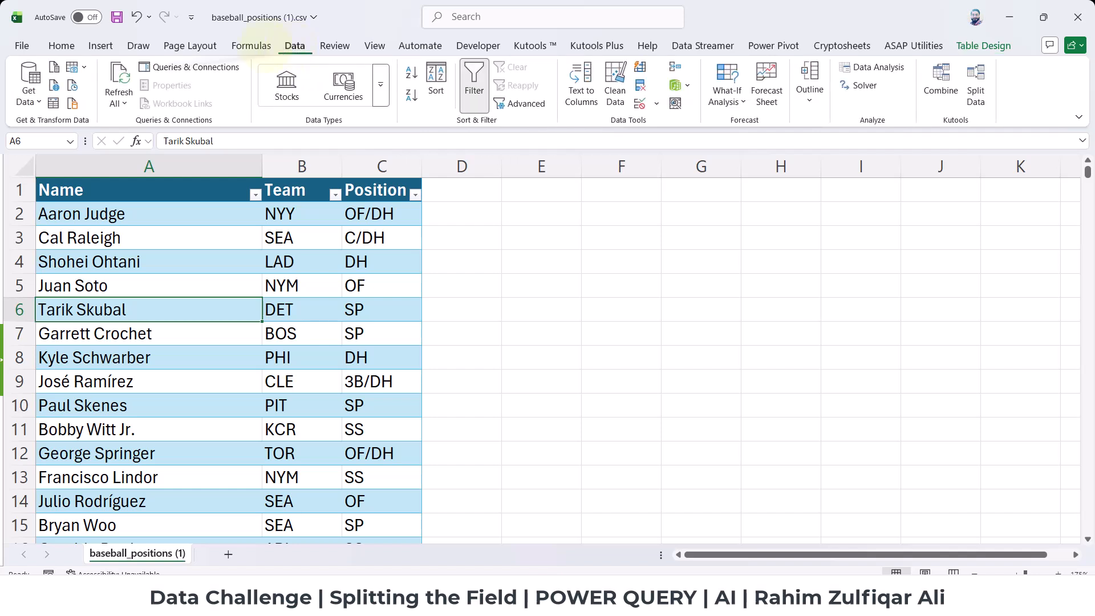
left_click(52, 109)
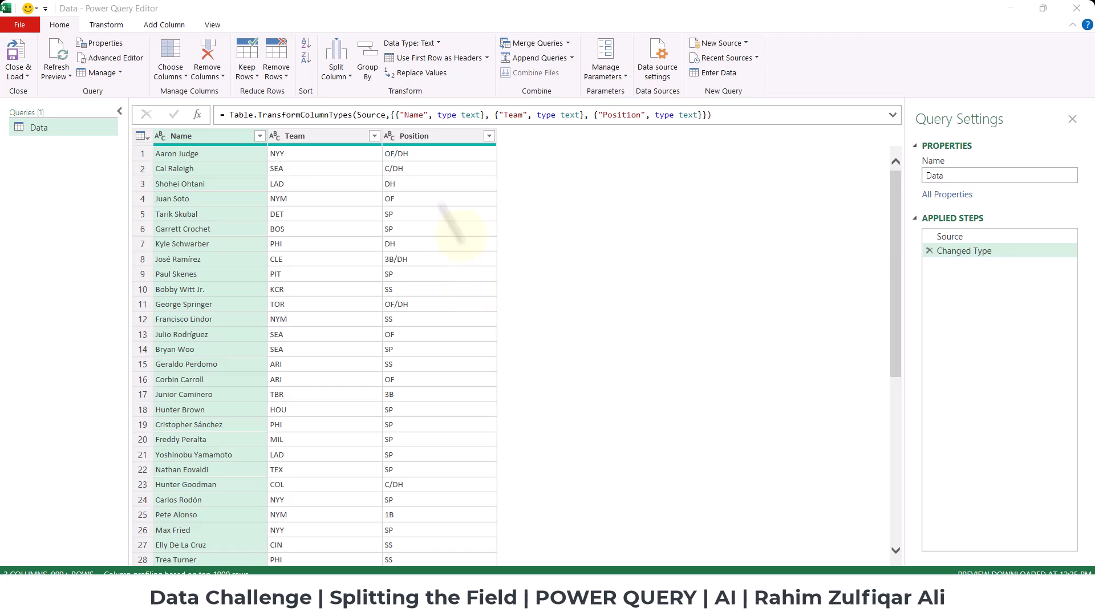
Split the Position column by the custom delimiter "/" at each occurrence of the delimiter.
left_click(434, 137)
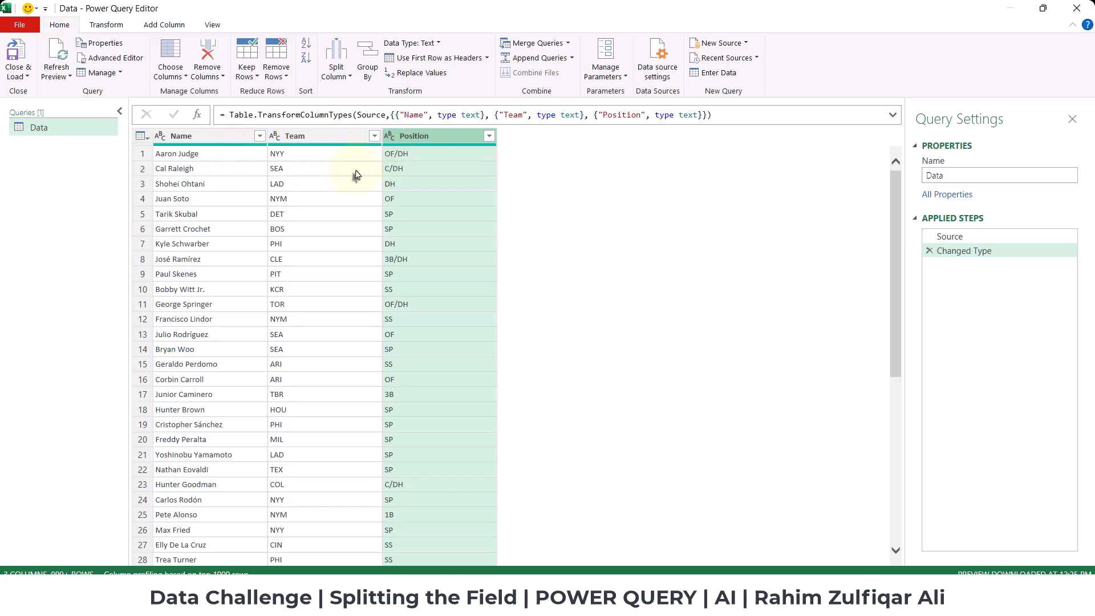
right_click(418, 142)
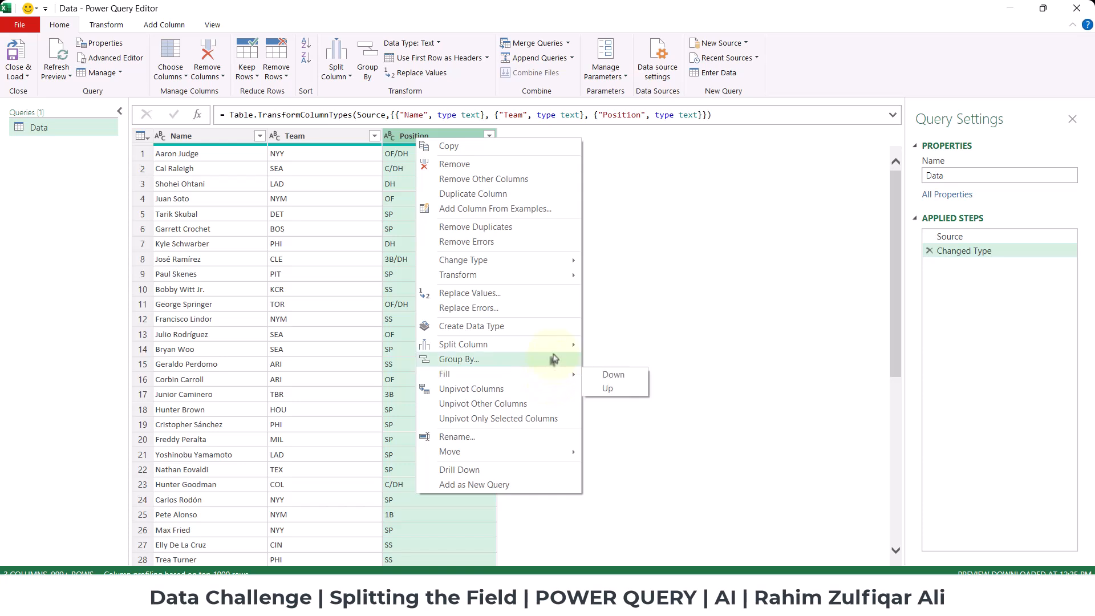
left_click(605, 346)
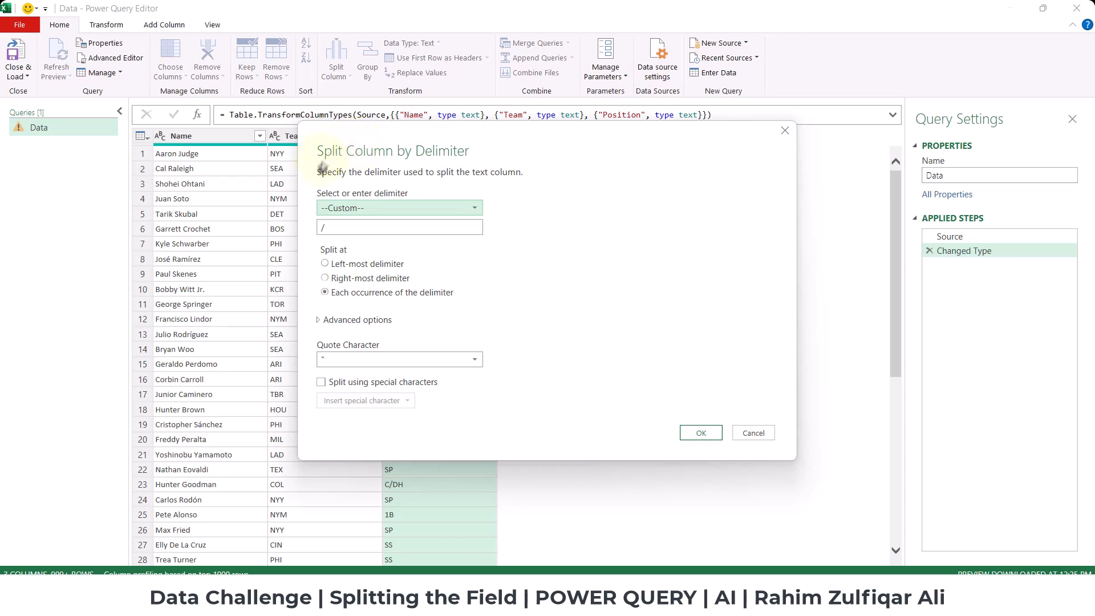
left_click(330, 212)
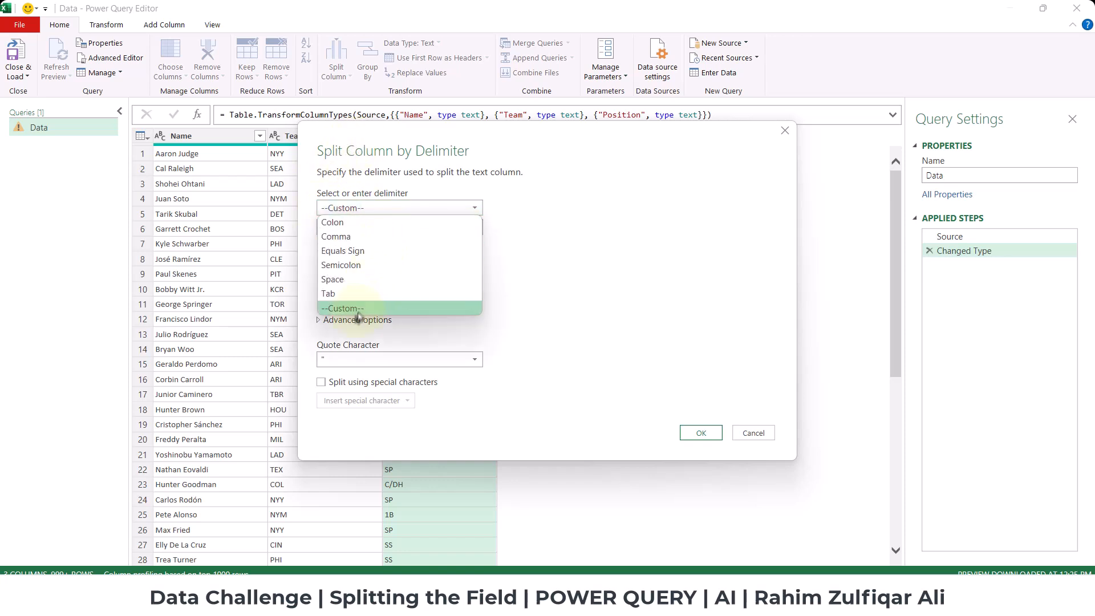
left_click(358, 313)
left_click(327, 227)
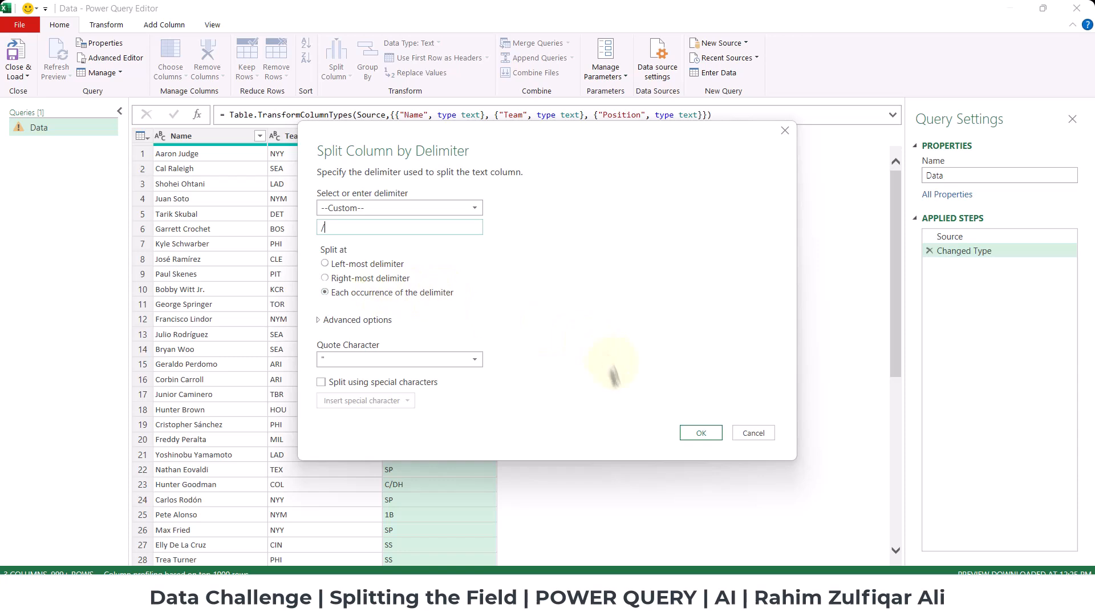
left_click(690, 439)
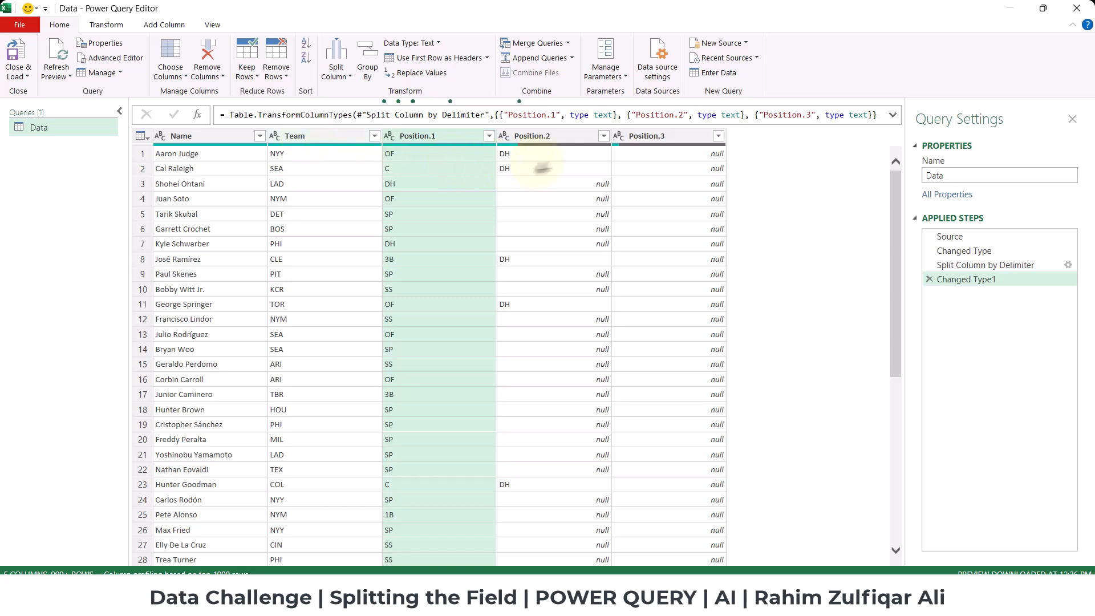
Unpivot the three split position columns into attribute and value rows.
left_click(534, 139)
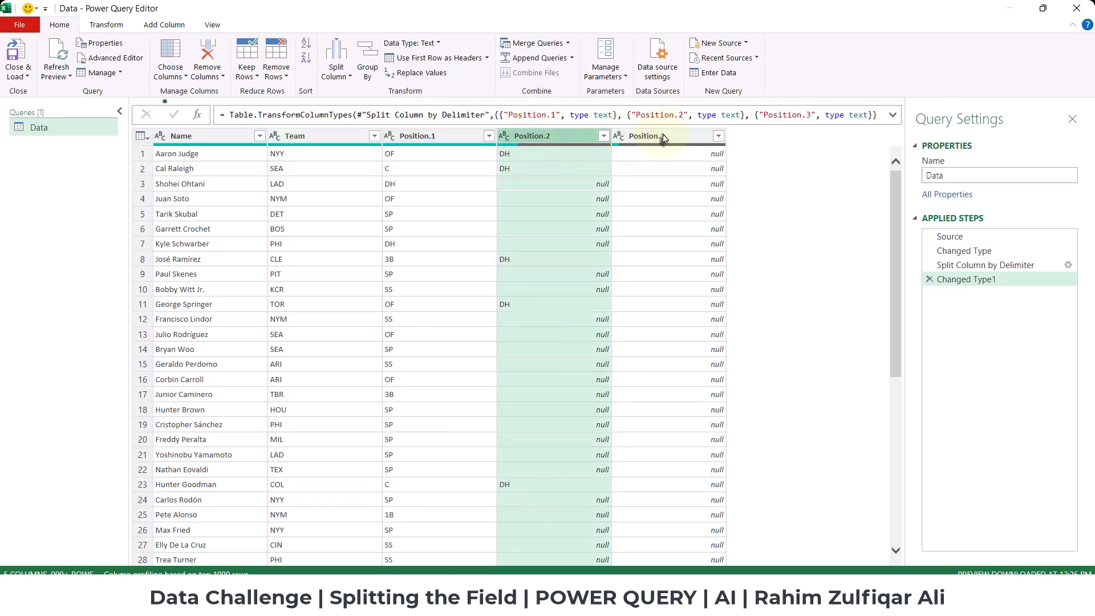
left_click(645, 139)
left_click(430, 139)
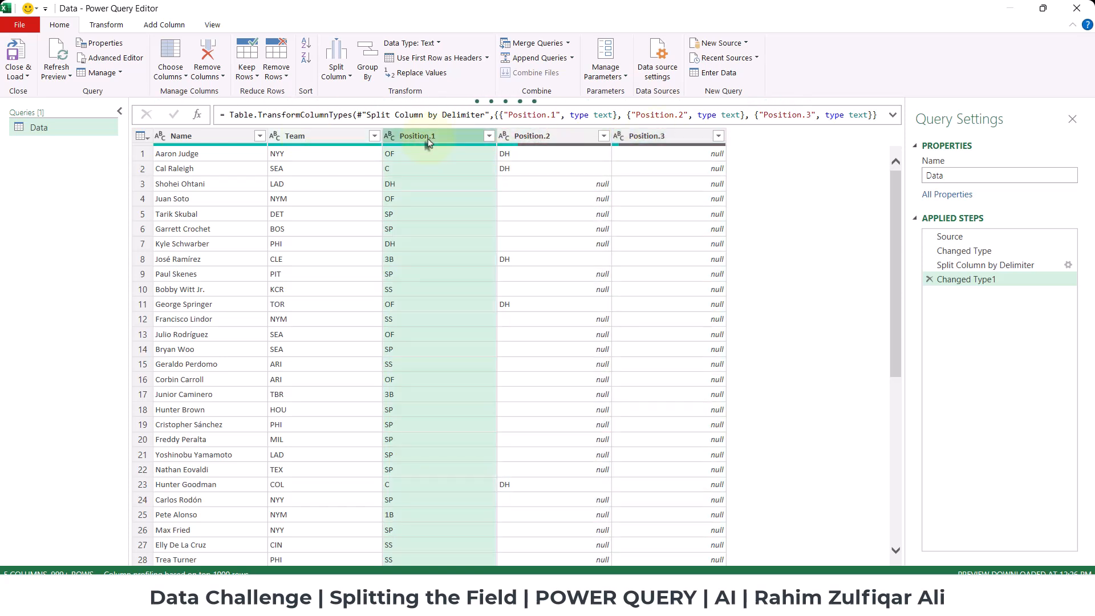
left_click(557, 139, "ctrl")
left_click(644, 138, "ctrl")
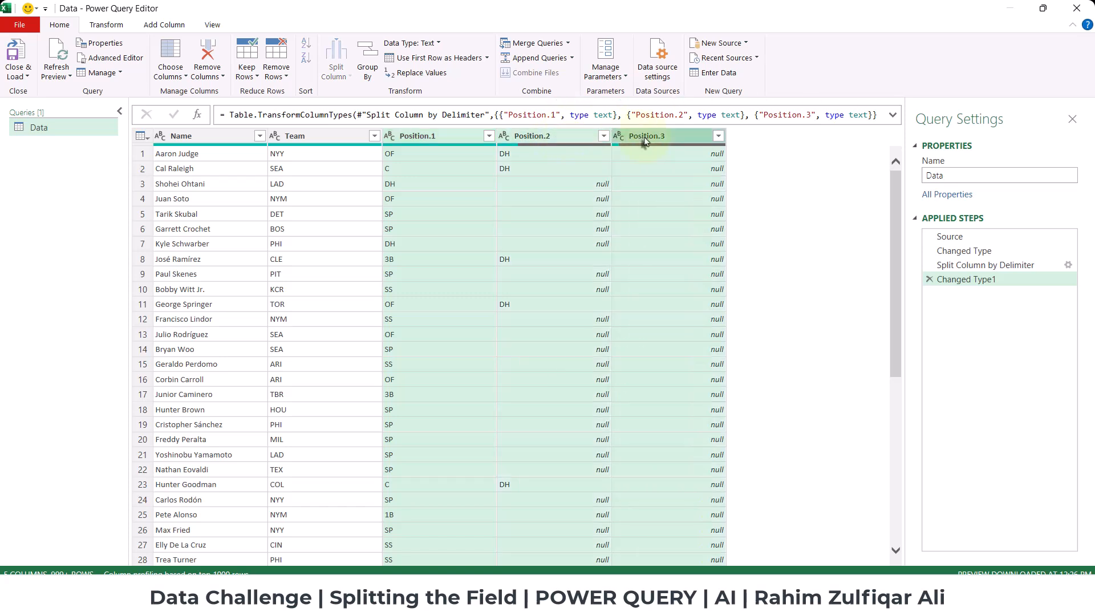
left_click(122, 27)
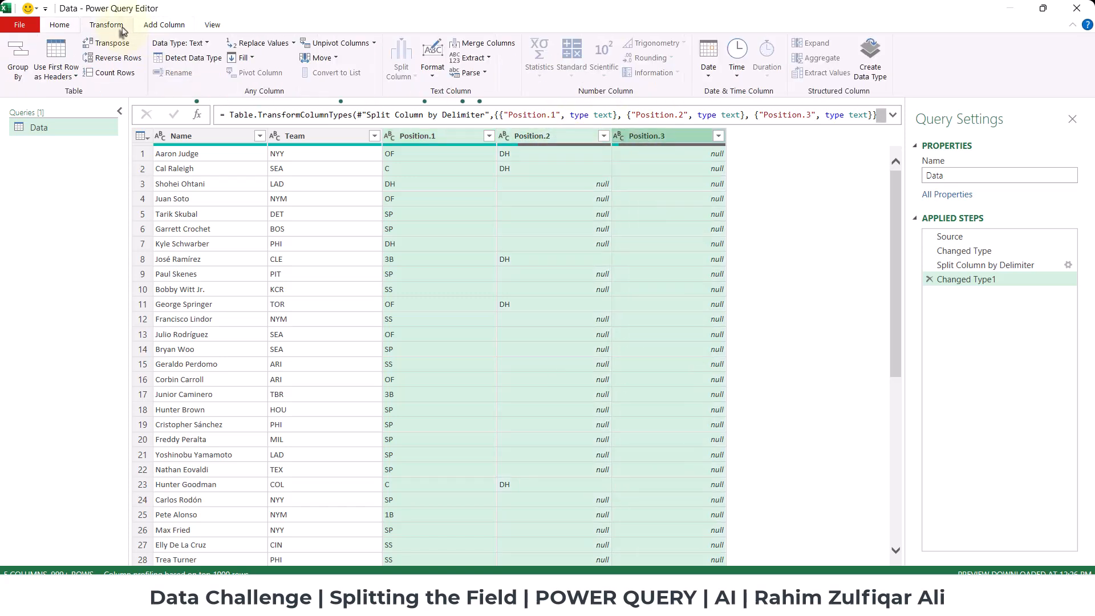
left_click(341, 44)
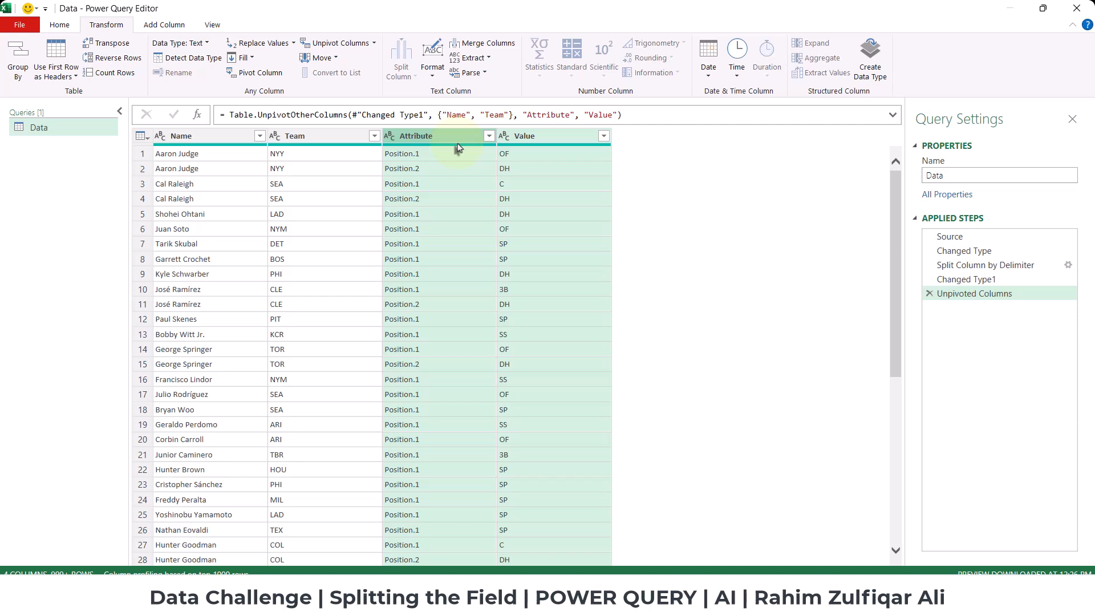
Remove the Name, Team and Attribute columns, keeping only the Value column.
left_click(444, 135)
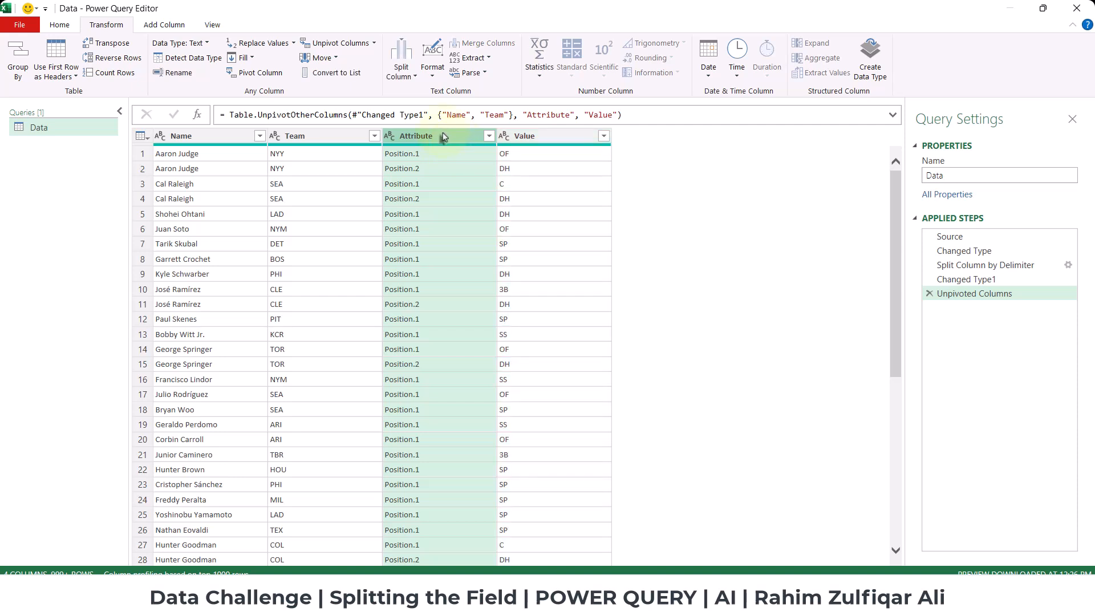
left_click(201, 138)
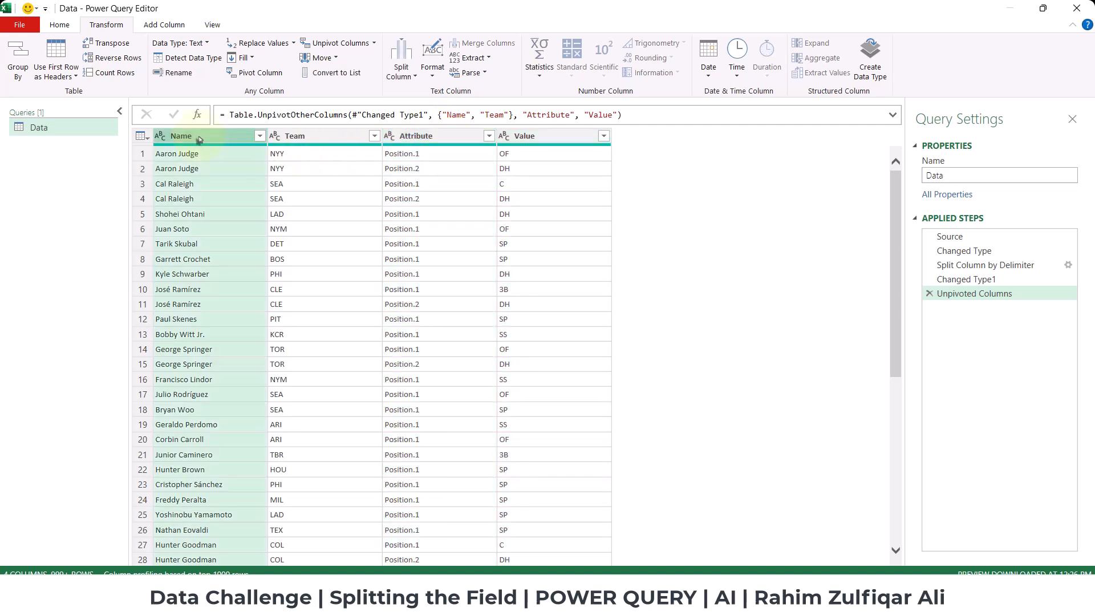
left_click(329, 142, "ctrl")
left_click(425, 143, "ctrl")
right_click(425, 143)
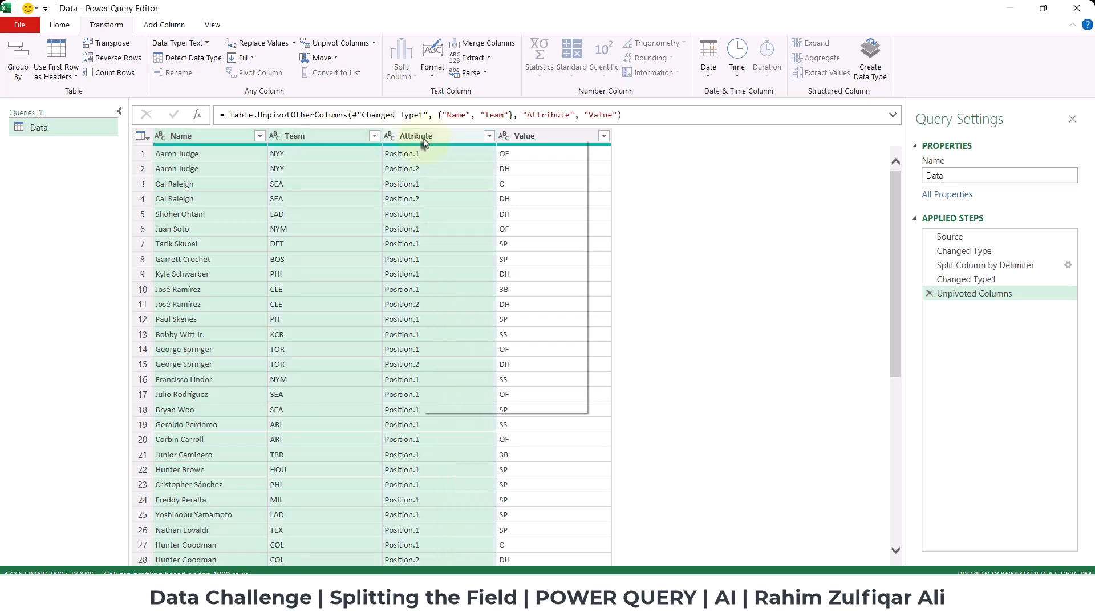
left_click(455, 165)
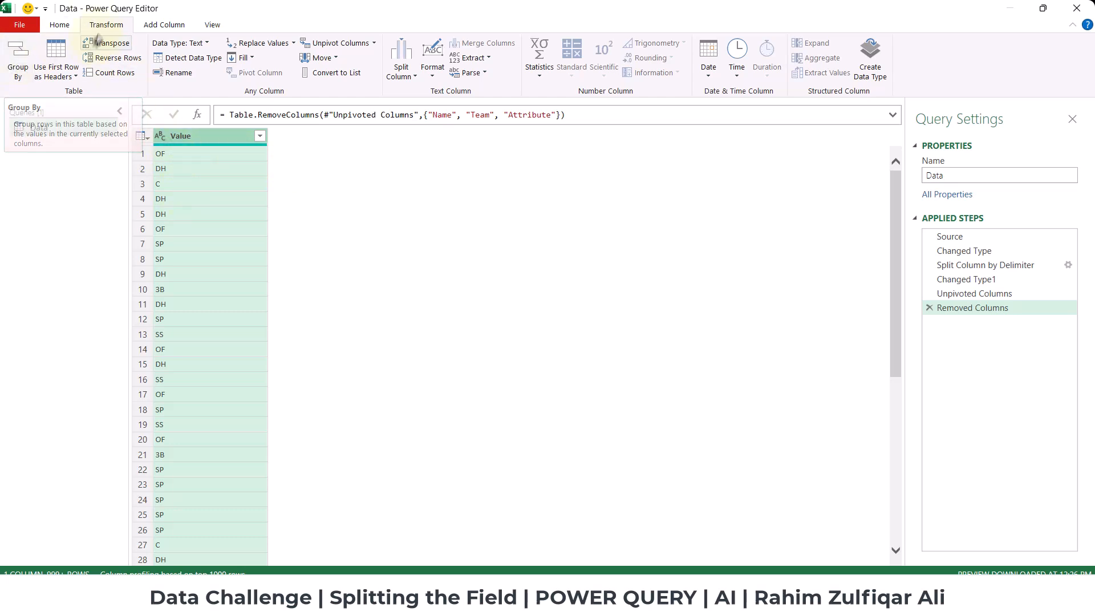
Group the rows by Value, with a new column named Count that uses the Count Rows operation.
left_click(16, 63)
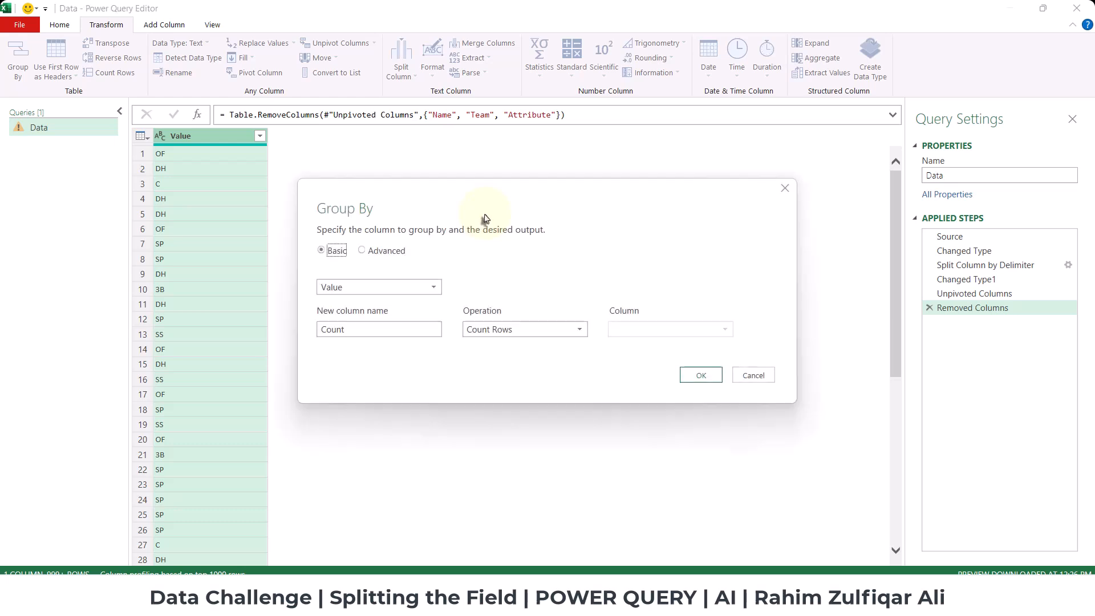
left_click(319, 289)
left_click(323, 304)
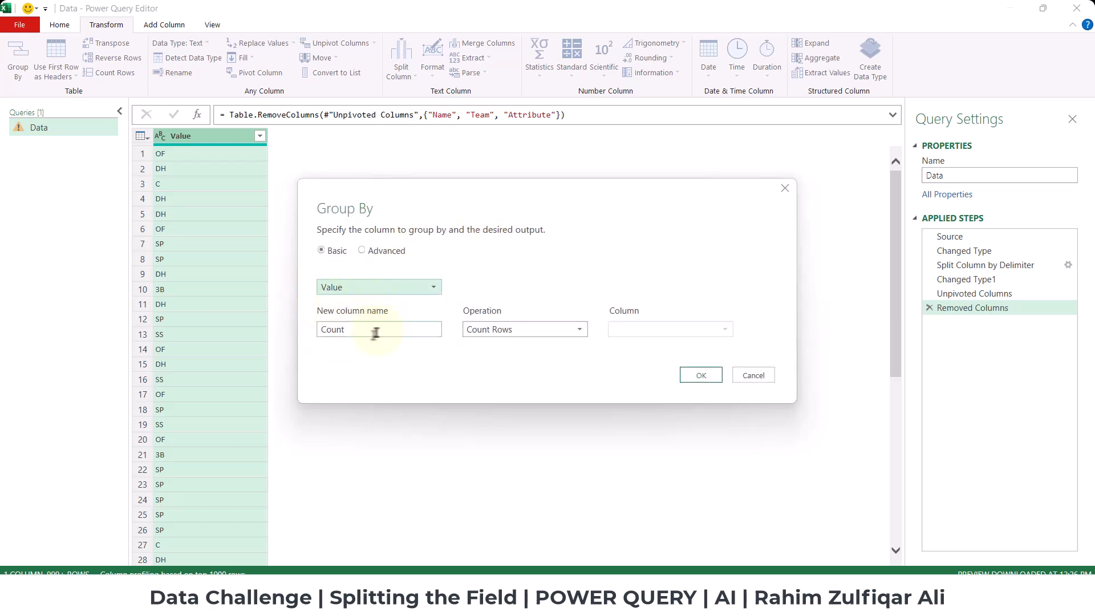
left_click(496, 330)
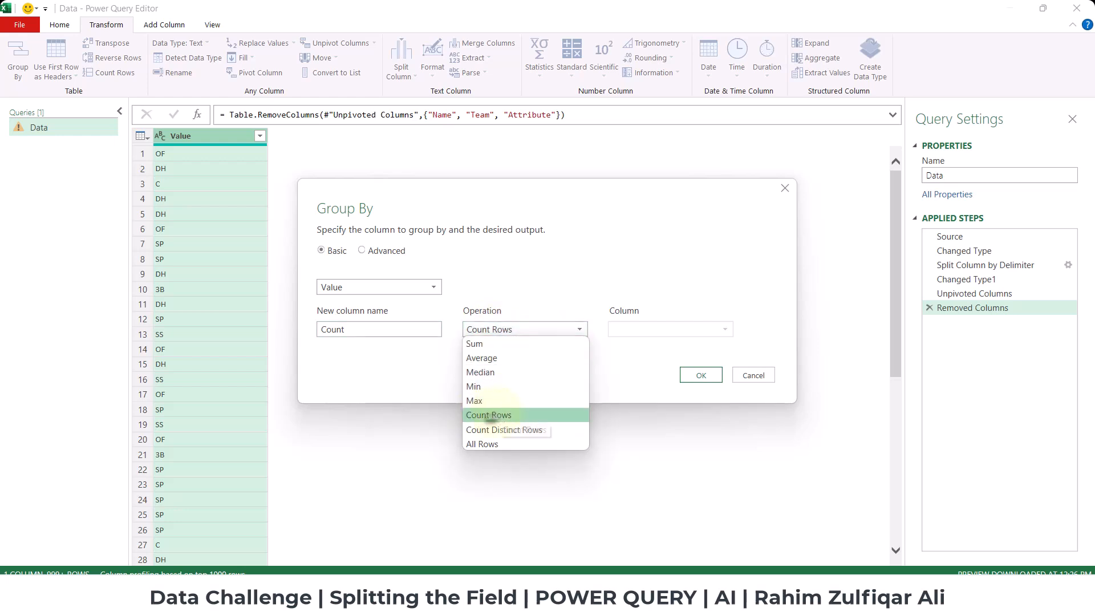
left_click(491, 416)
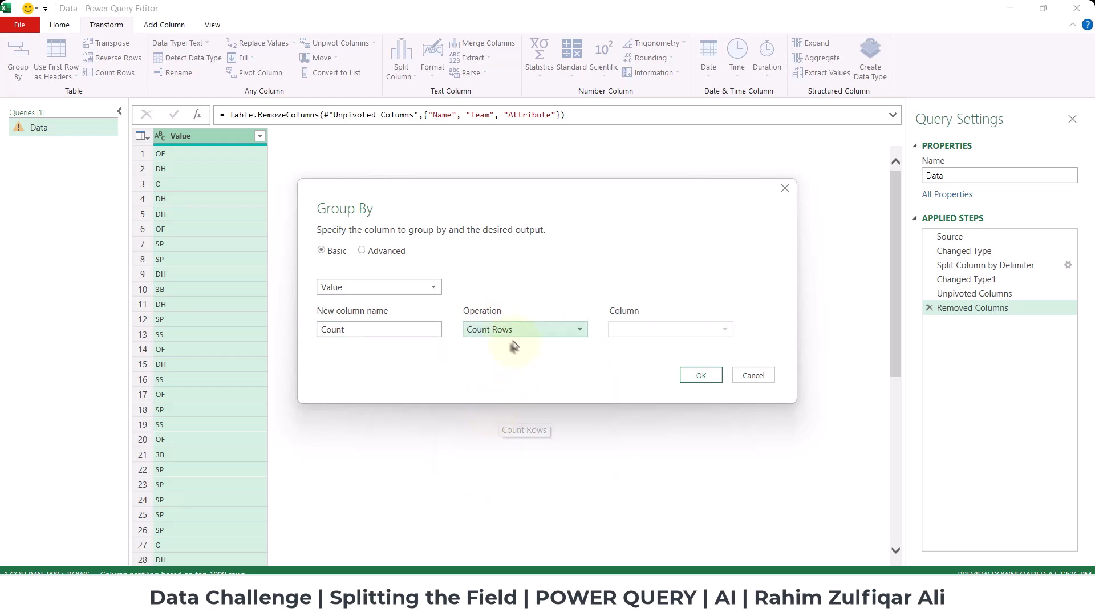
left_click(696, 380)
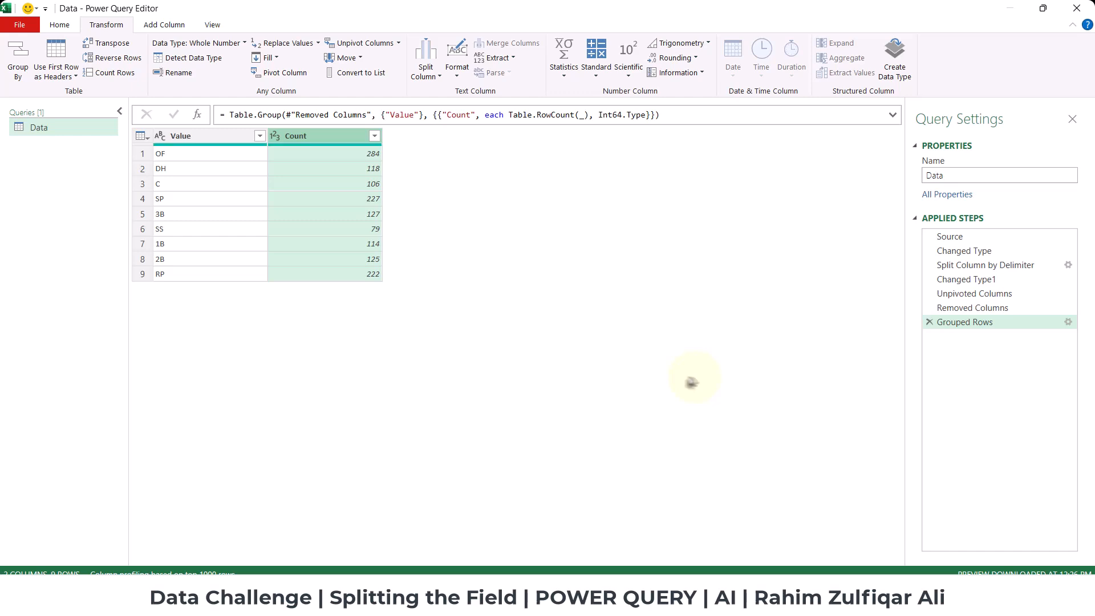
Review the grouped positions and sort the rows by Count in descending order.
left_click(337, 208)
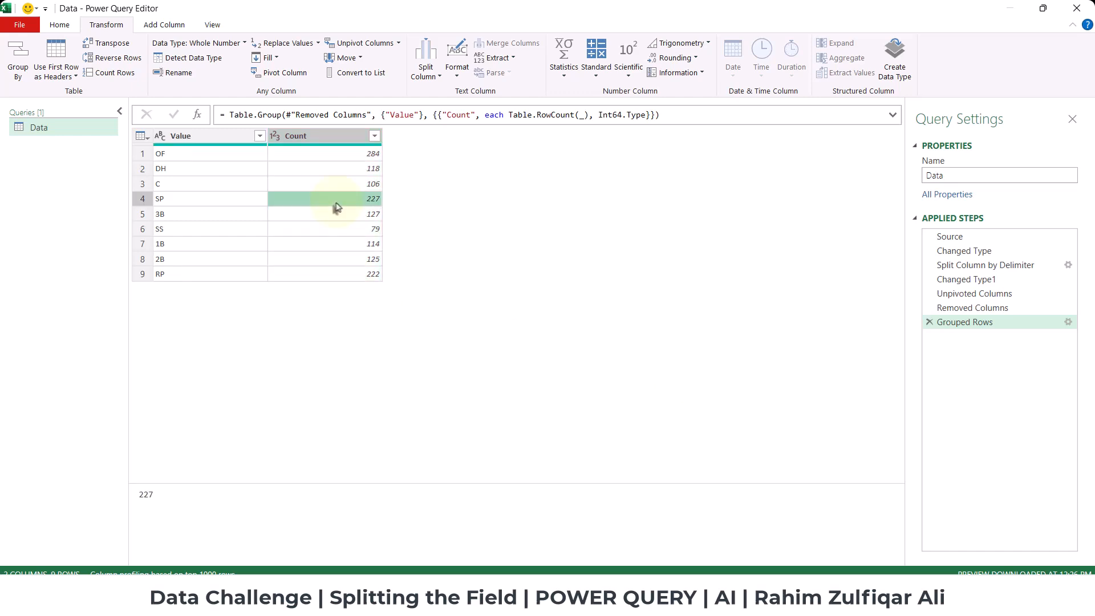
left_click(196, 158)
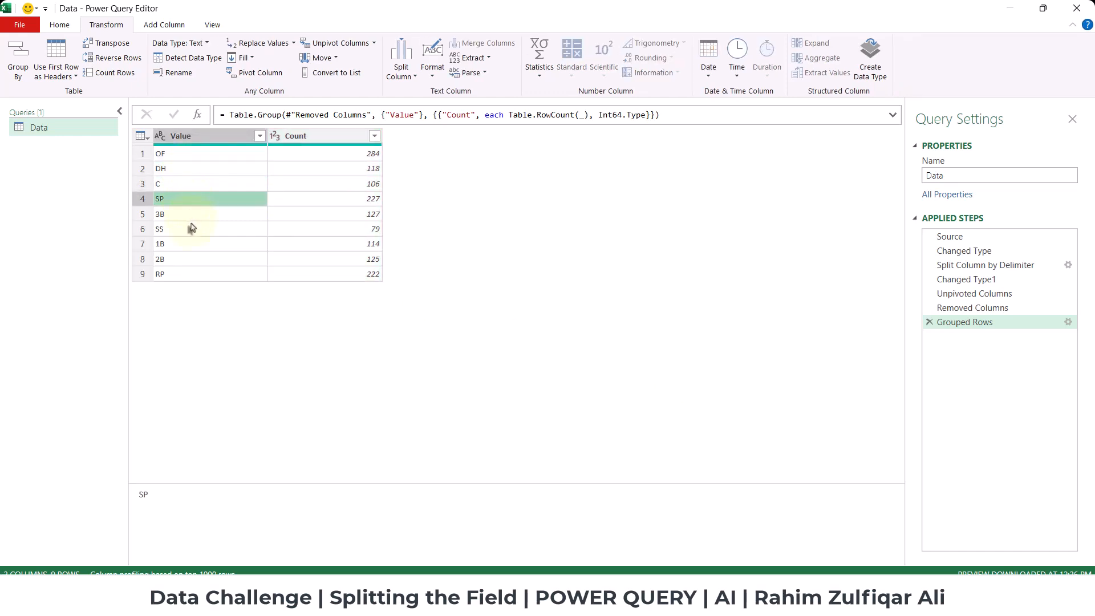
left_click(193, 244)
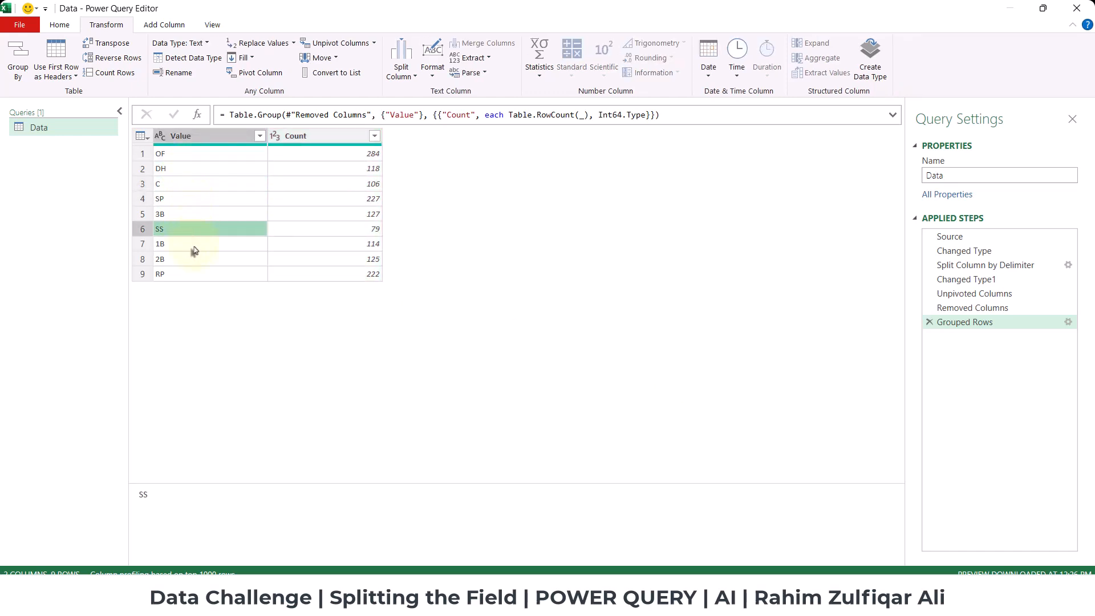
left_click(327, 159)
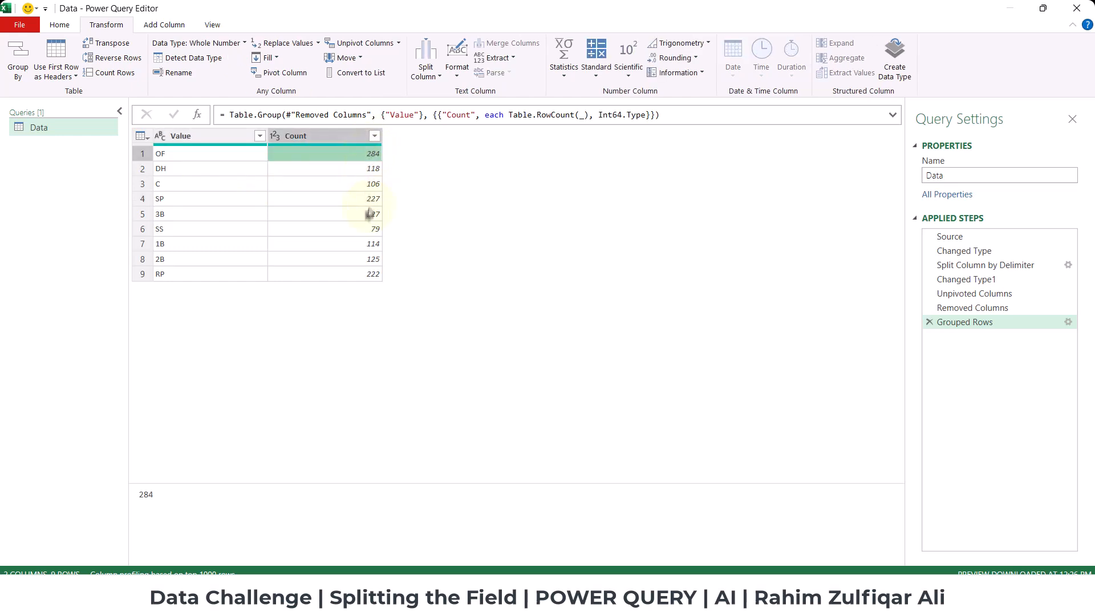
left_click(374, 135)
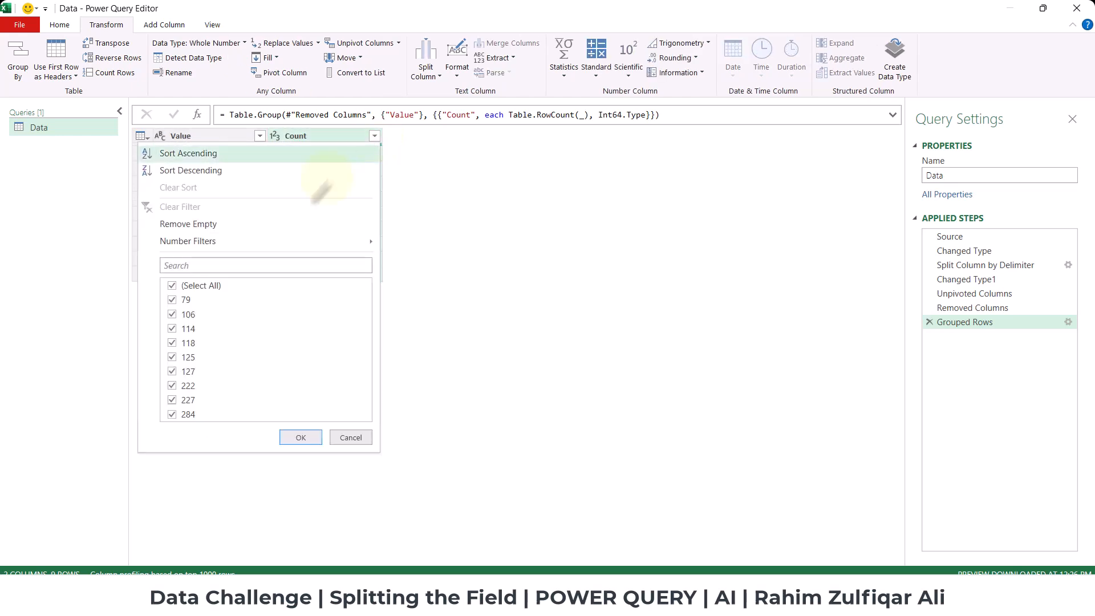
left_click(186, 173)
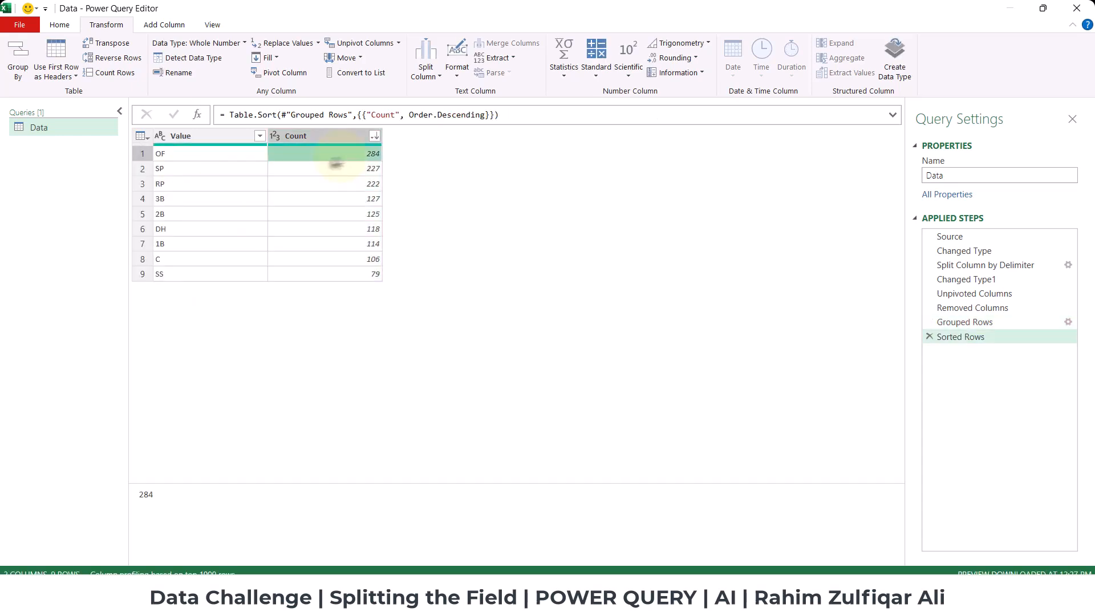
Rename the Value column to Positions.
double_click(220, 137)
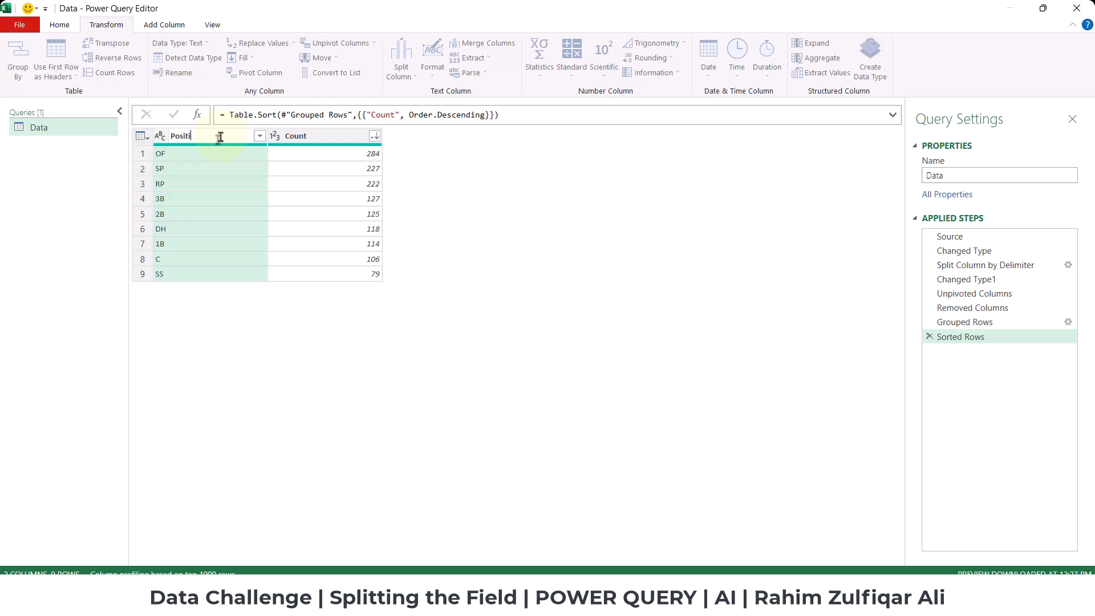
type("Positions")
key("Return")
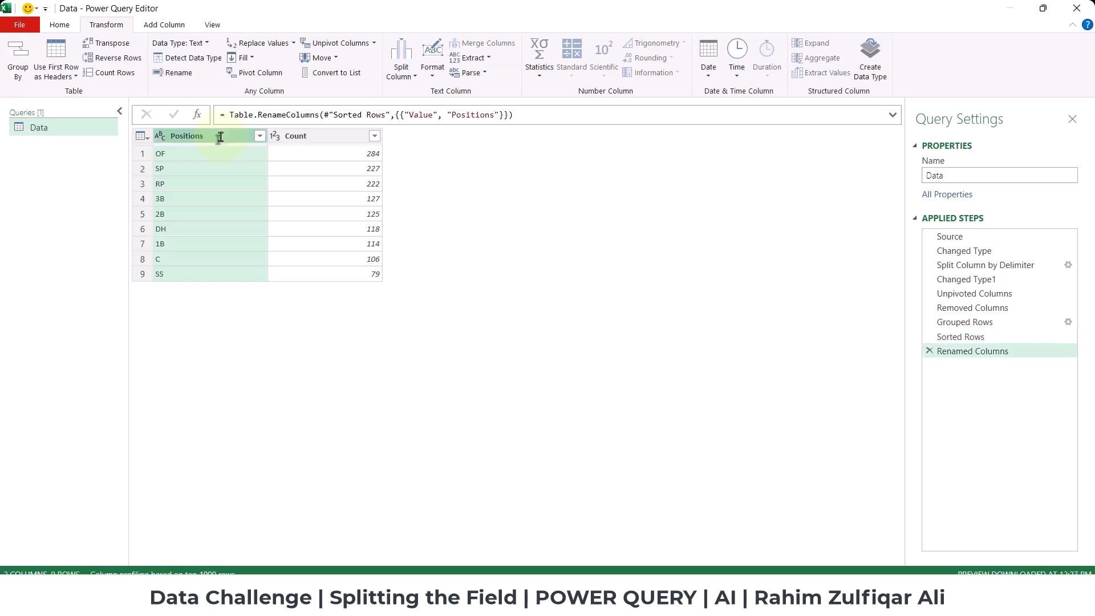
left_click(306, 135)
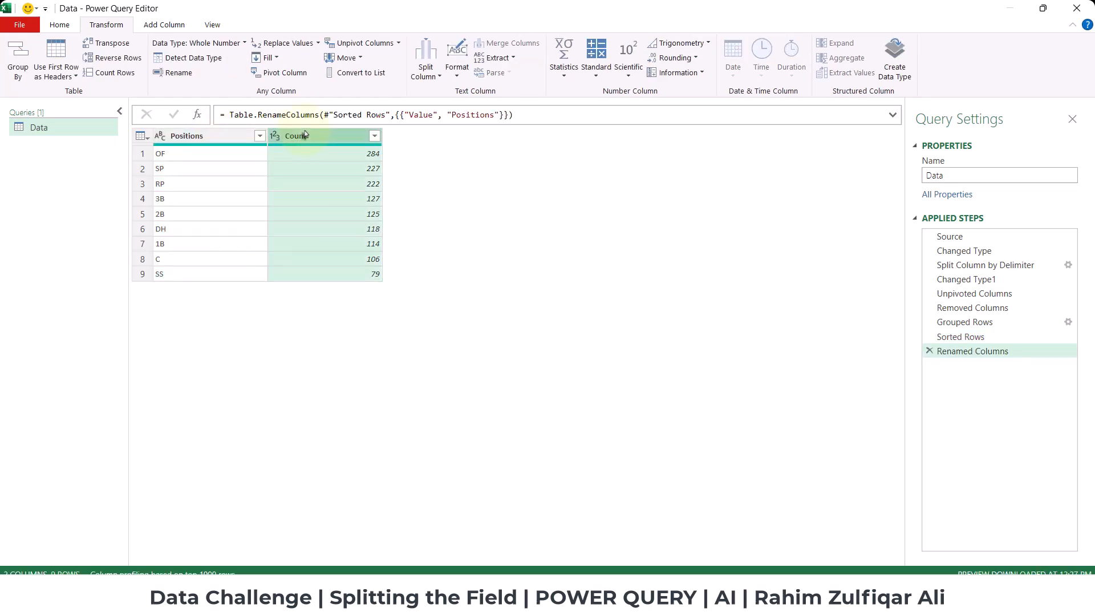
left_click(209, 137)
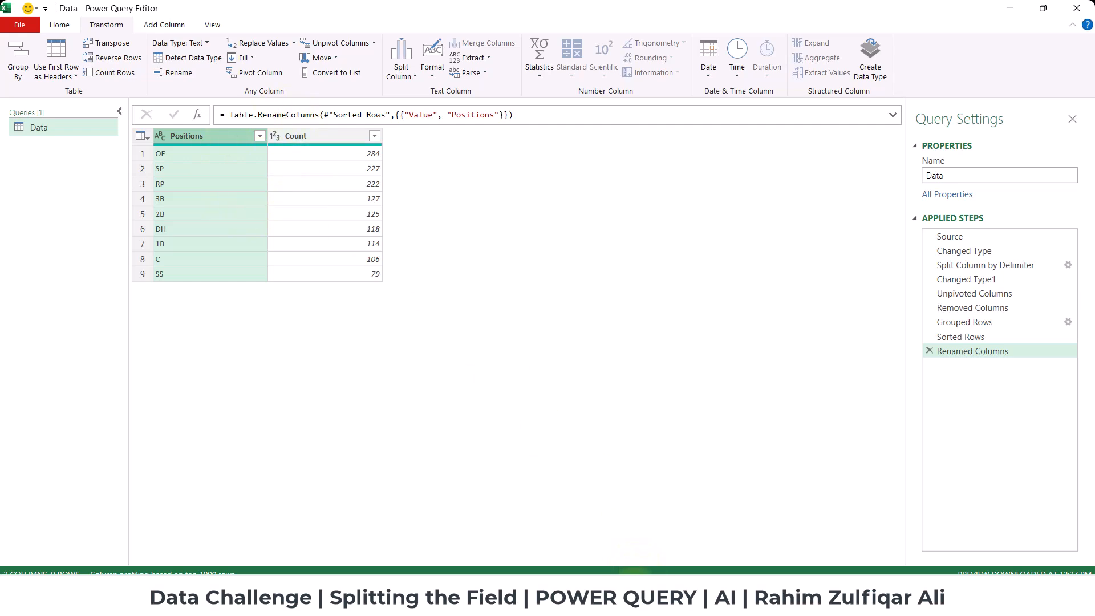
Check the drill's example output in the browser, and load the finished query into the Excel workbook with Close & Load.
left_click(634, 596)
left_click(117, 11)
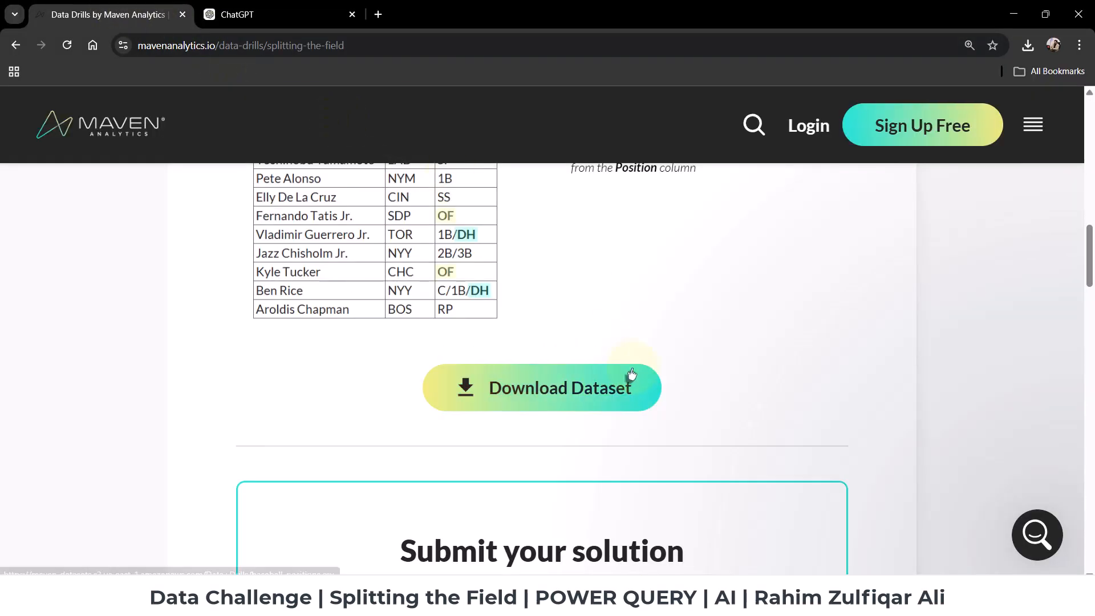
scroll(631, 374, "up", 5)
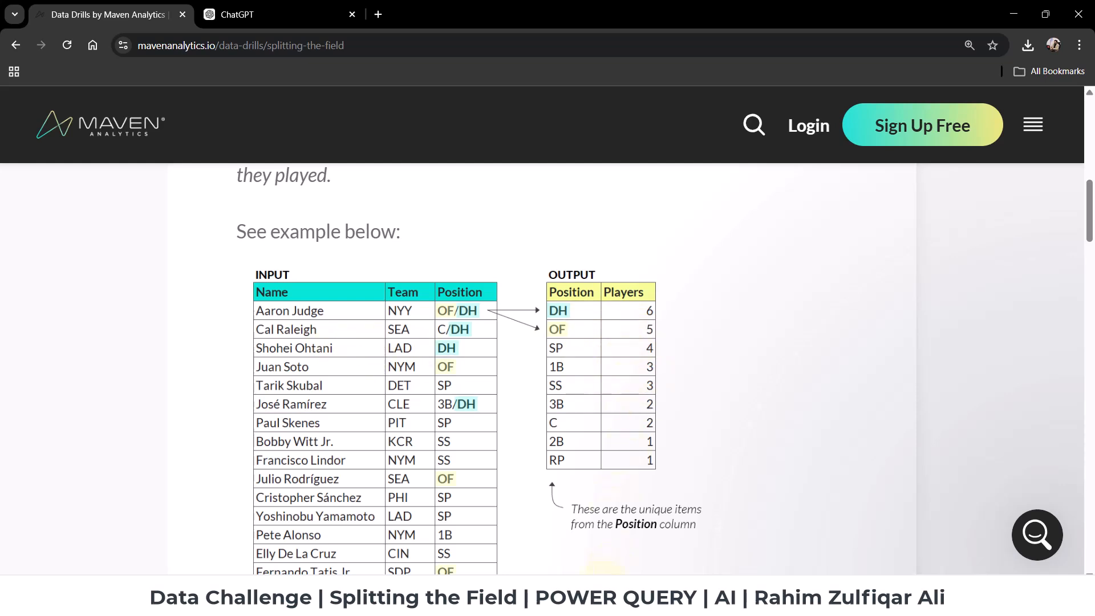
left_click(605, 596)
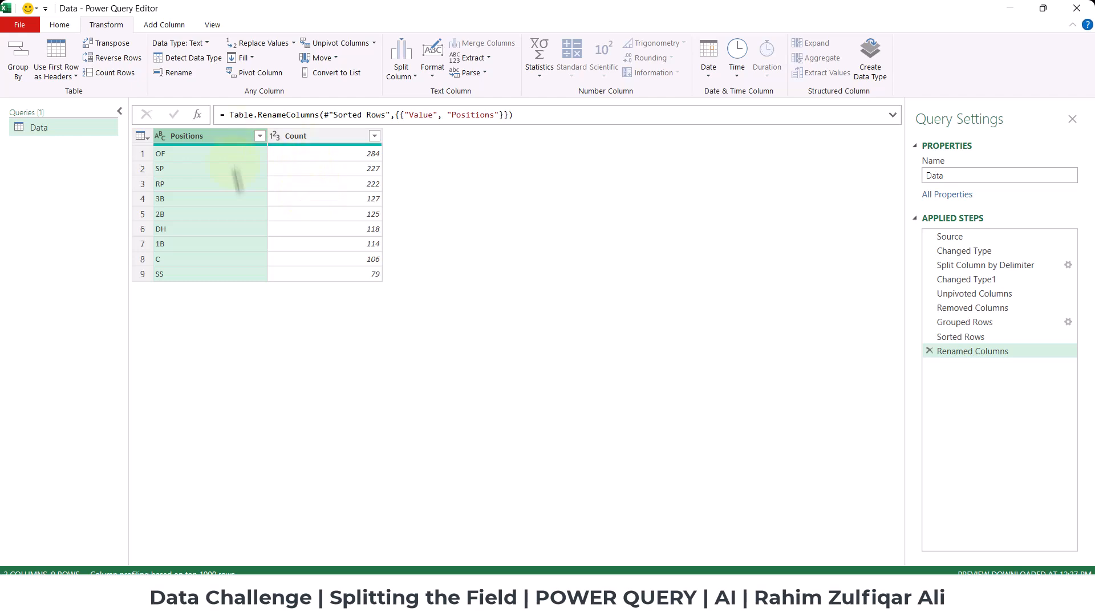
left_click(59, 25)
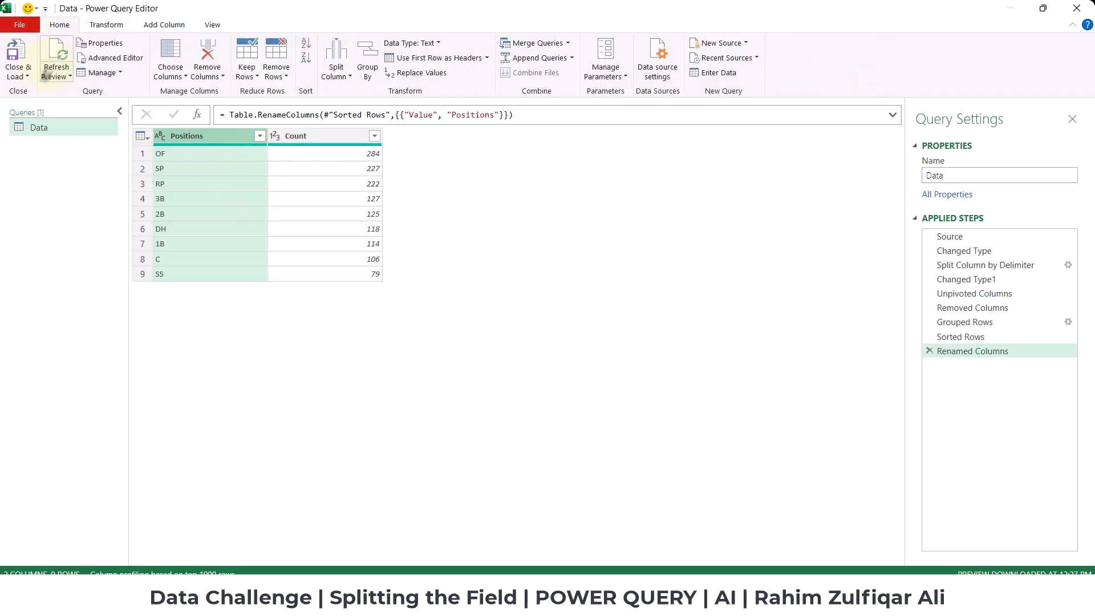
left_click(20, 77)
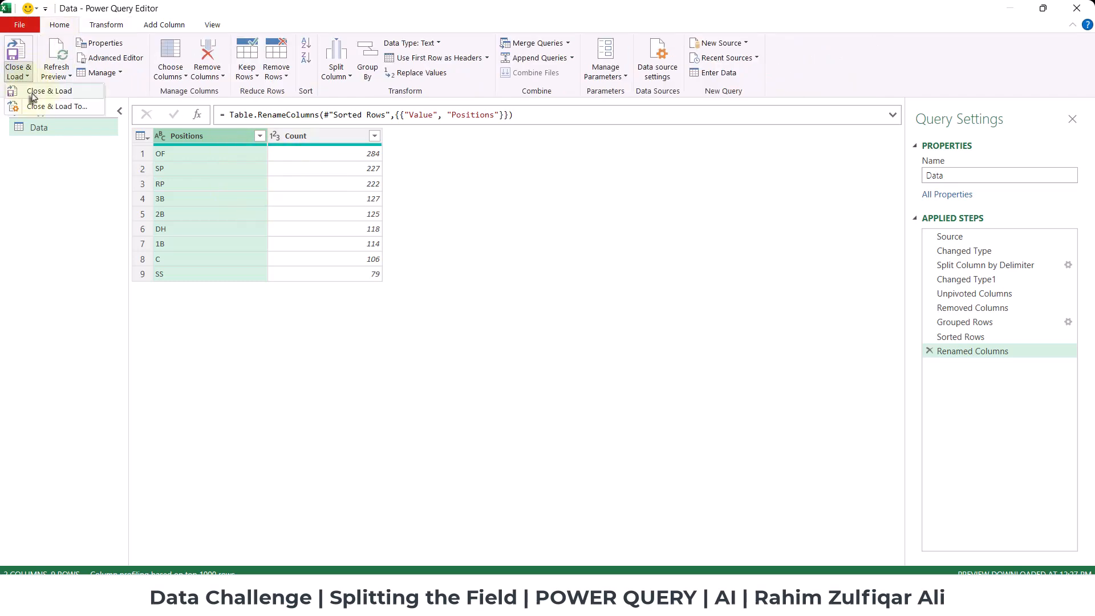
left_click(36, 93)
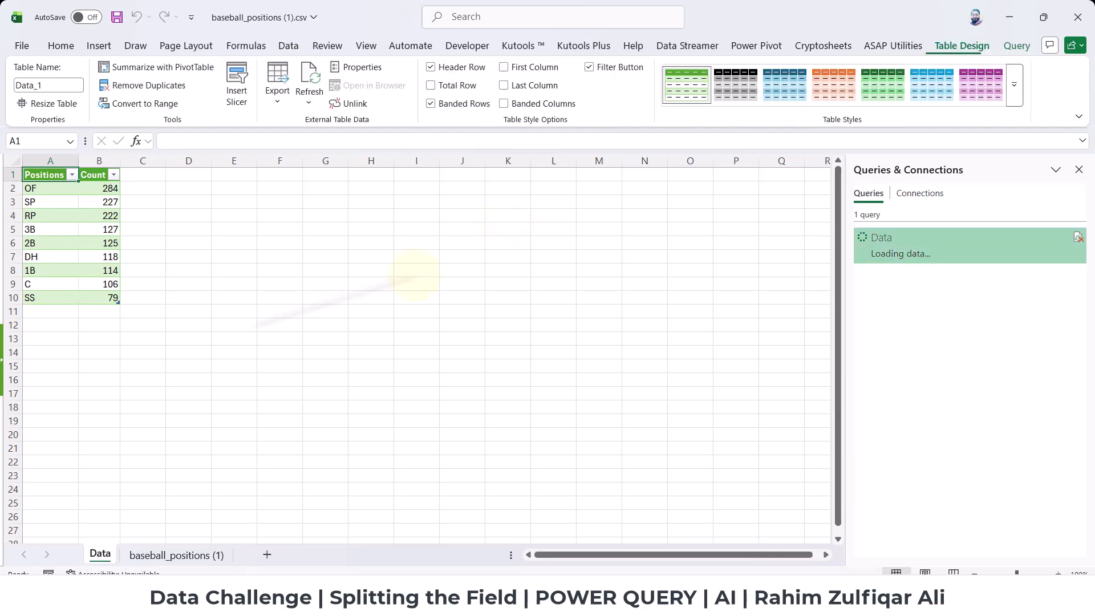
Examine the loaded table for the player count of the third most popular position.
scroll(214, 323, "up", 3)
scroll(214, 324, "up", 4)
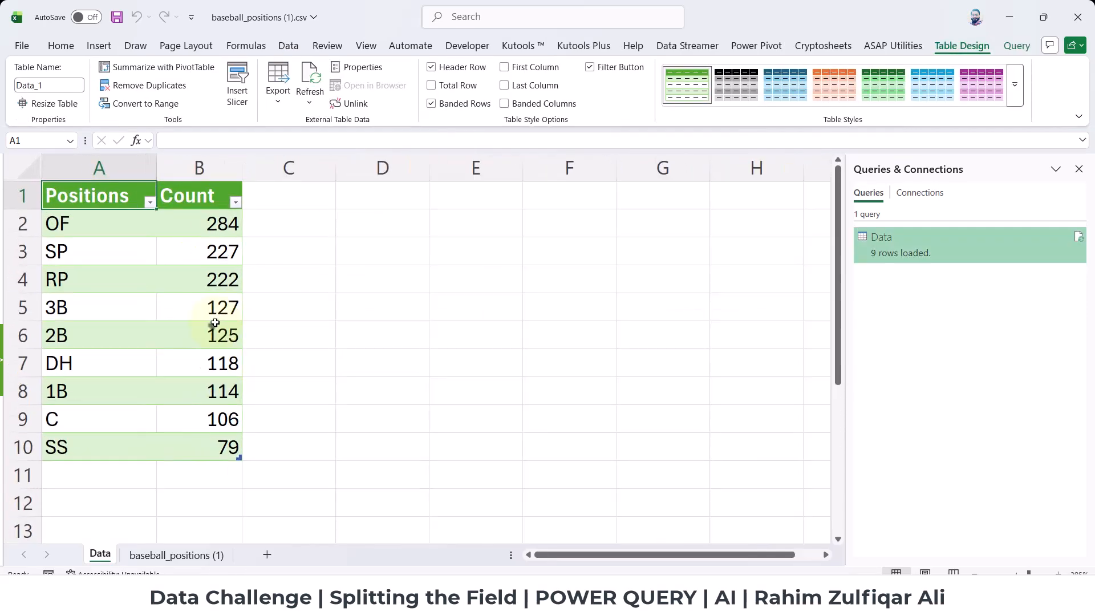
left_click(173, 244)
left_click(99, 285)
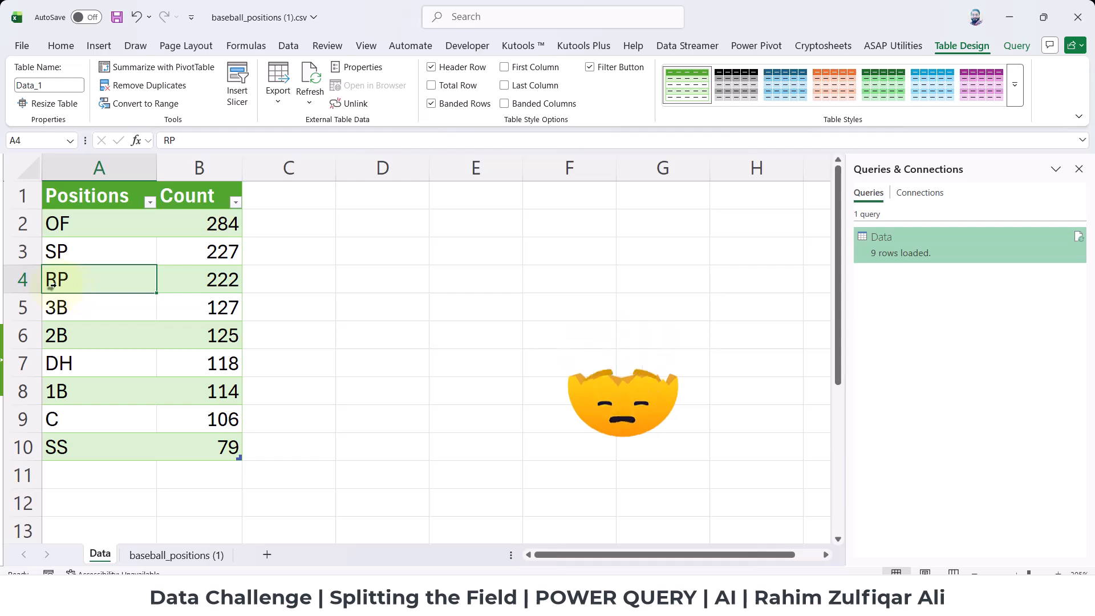
left_click(206, 284)
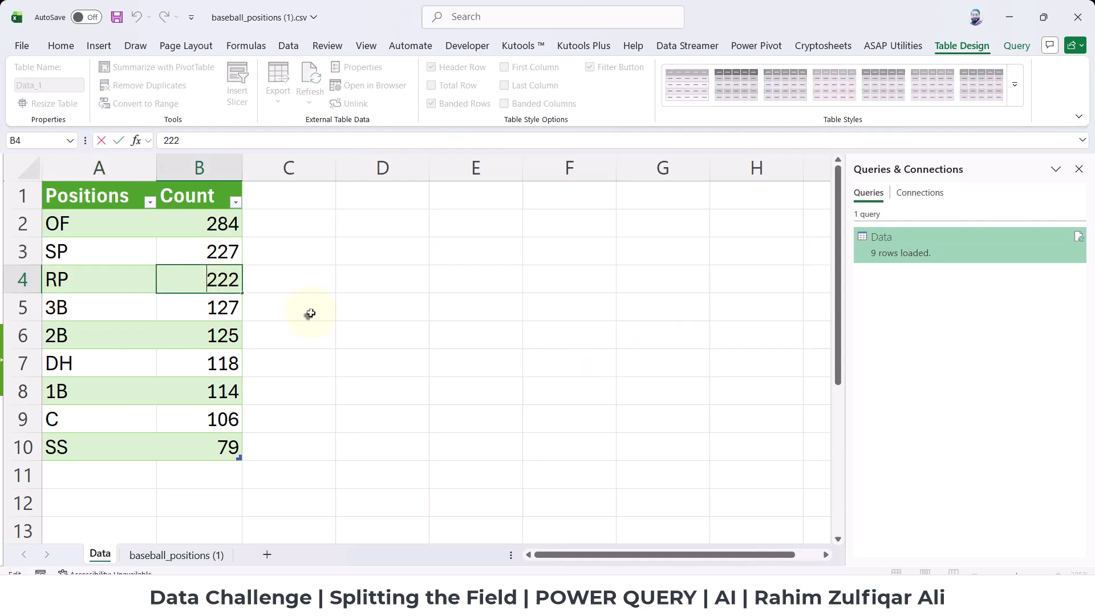
left_click(214, 314)
left_click(219, 281)
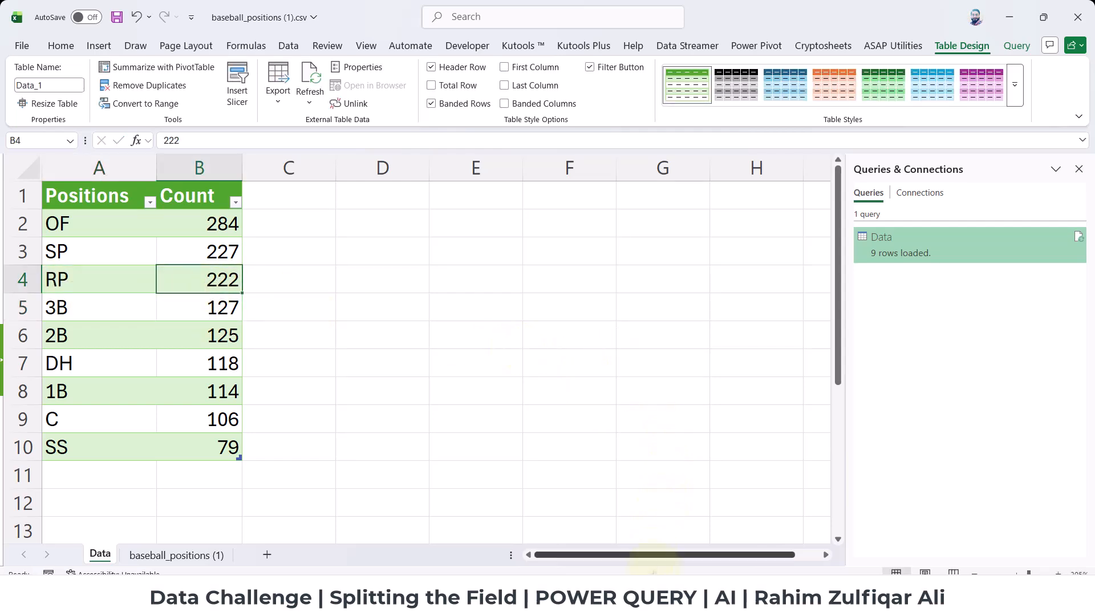
Switch to the Maven Analytics drill page in the browser and submit 222 as the answer.
left_click(638, 596)
scroll(606, 320, "down", 10)
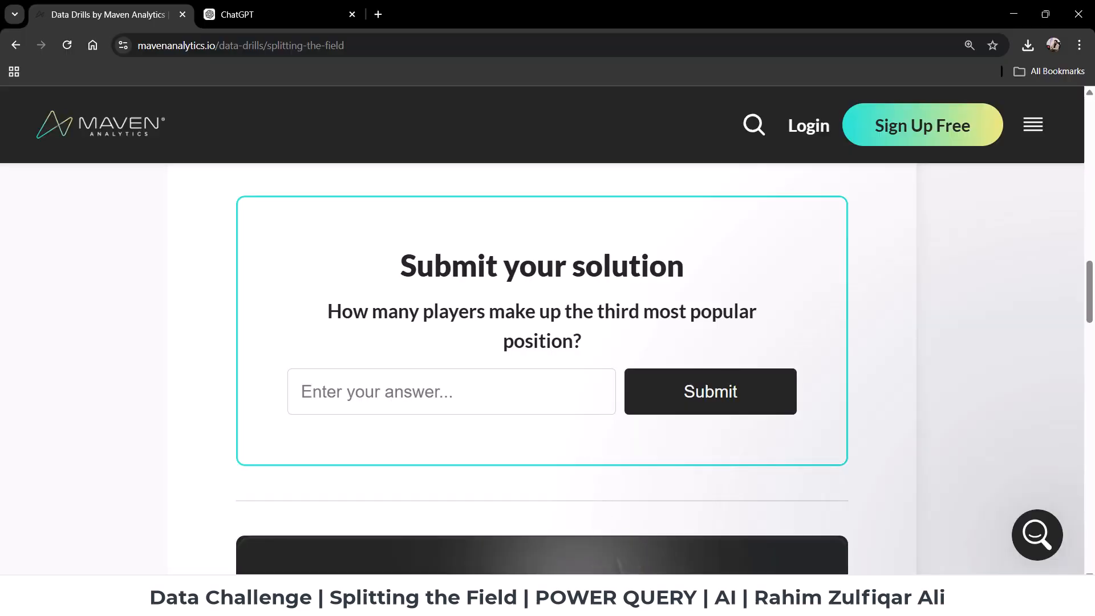
left_click(476, 387)
type("222")
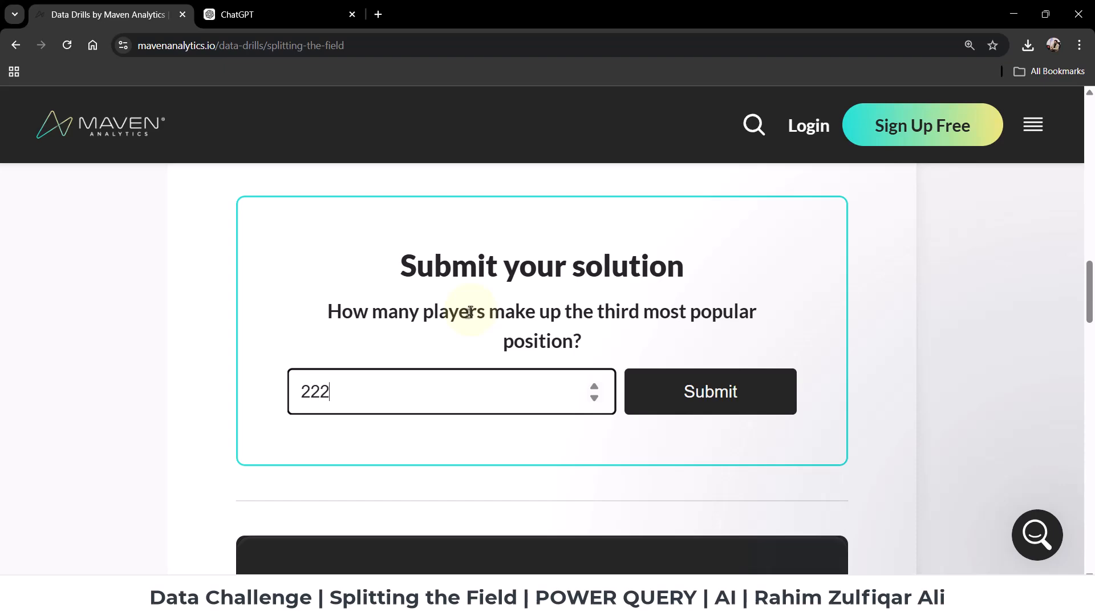
left_click(695, 396)
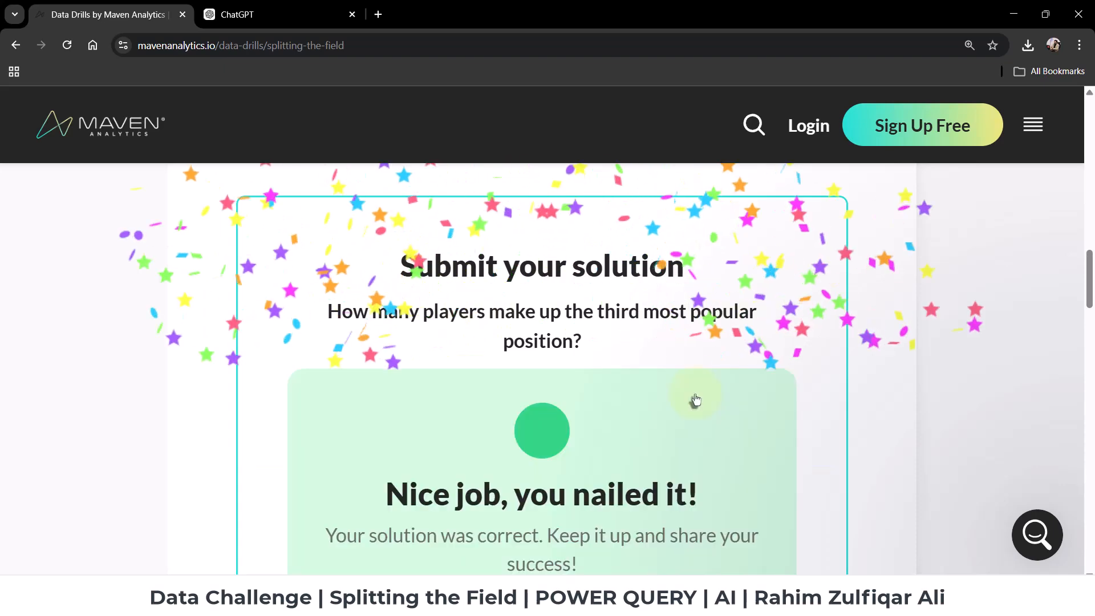
Review the drill page's feedback on the submitted answer and check it against the RP row in the Excel results table.
scroll(694, 398, "down", 1)
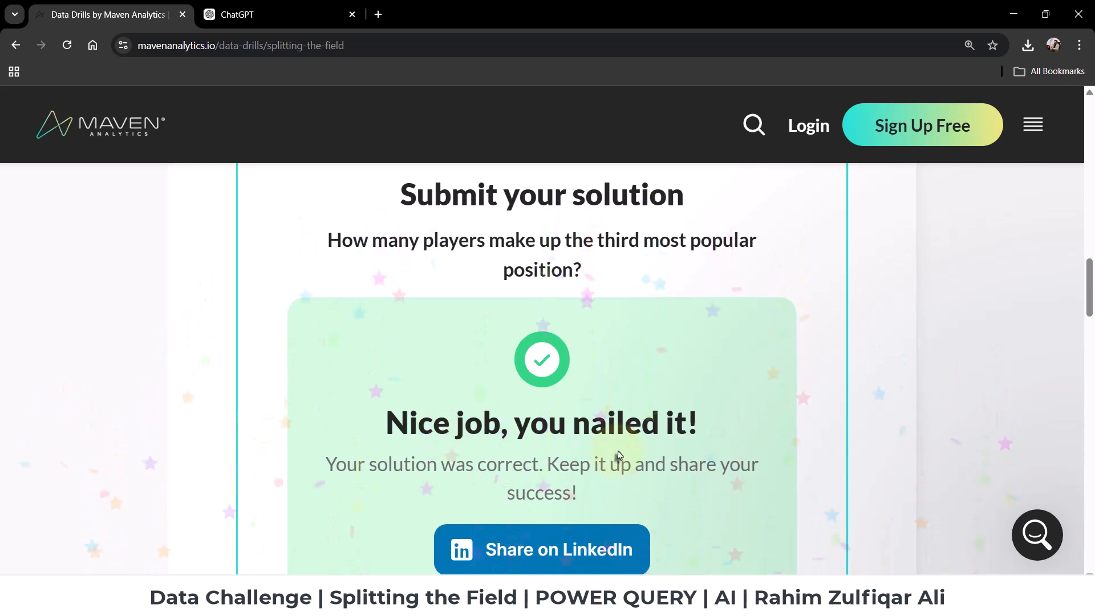
scroll(605, 459, "up", 1)
scroll(589, 468, "down", 2)
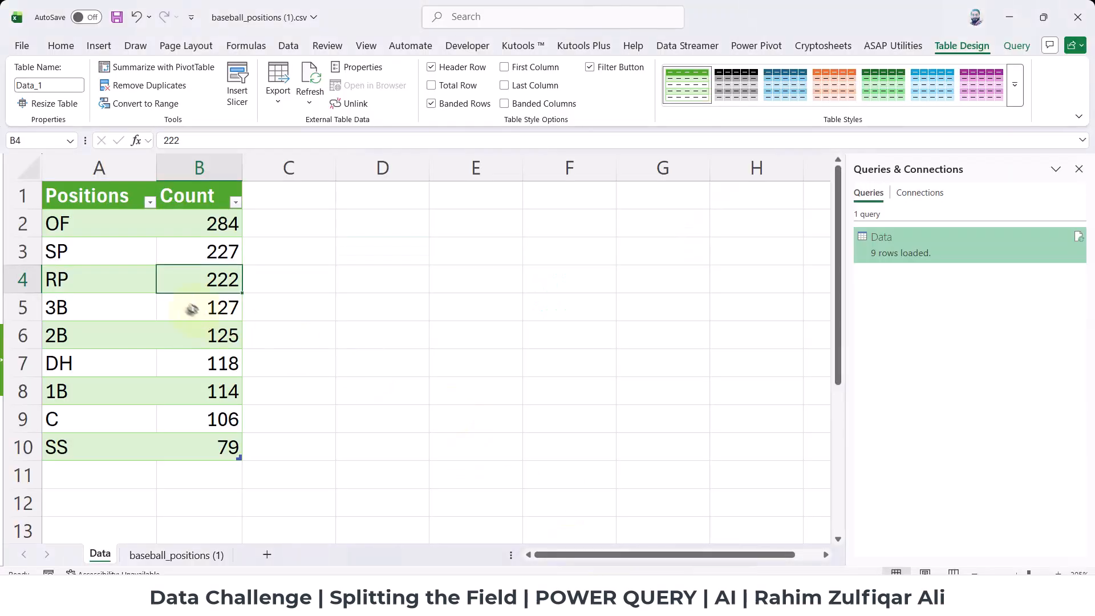
left_click(73, 244)
left_click(211, 298)
left_click(212, 284)
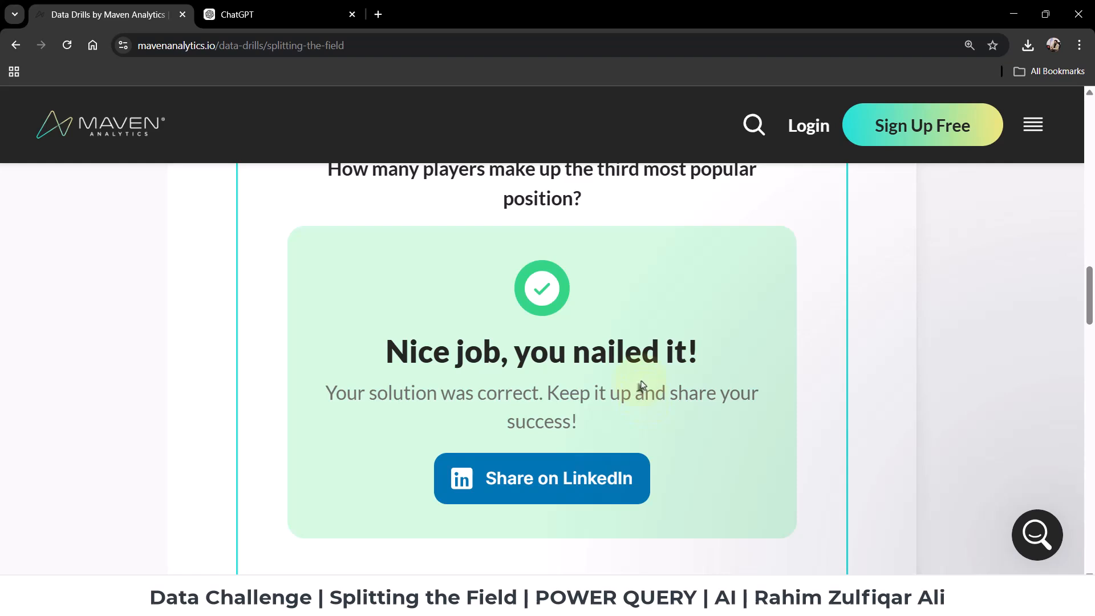
scroll(642, 393, "up", 3)
scroll(642, 386, "down", 1)
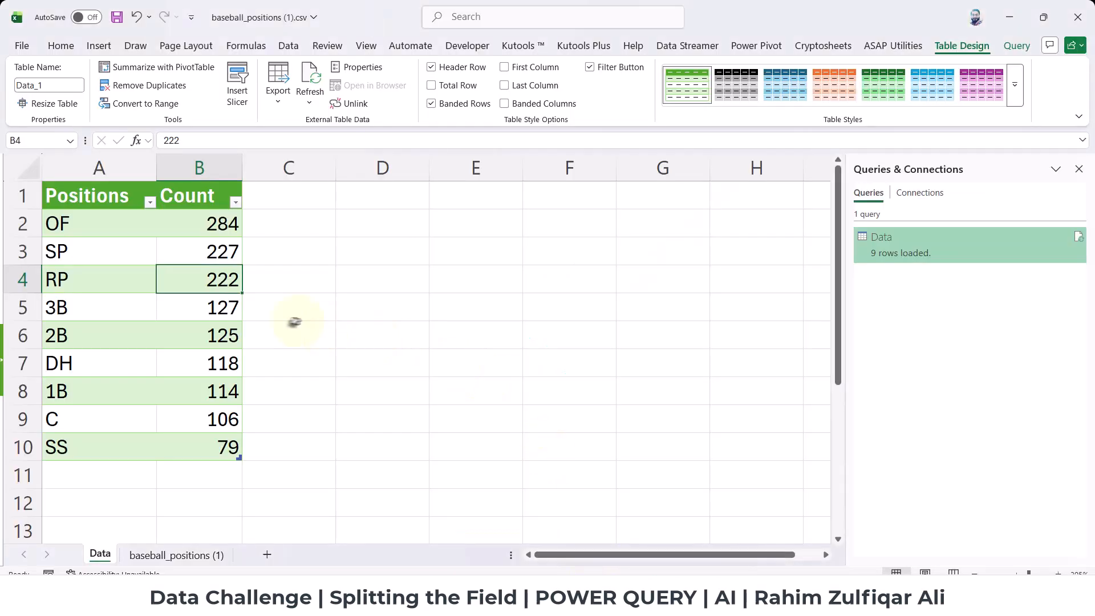
Compare the original player list on the baseball_positions (1) sheet with the position counts on the Data sheet in Excel.
left_click(209, 253)
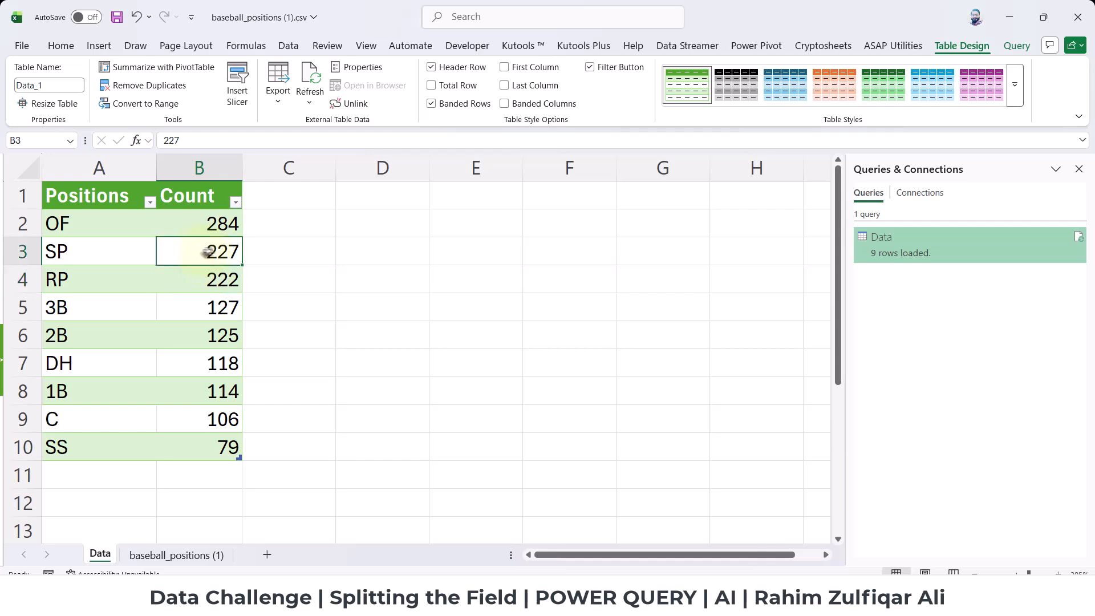
left_click(185, 555)
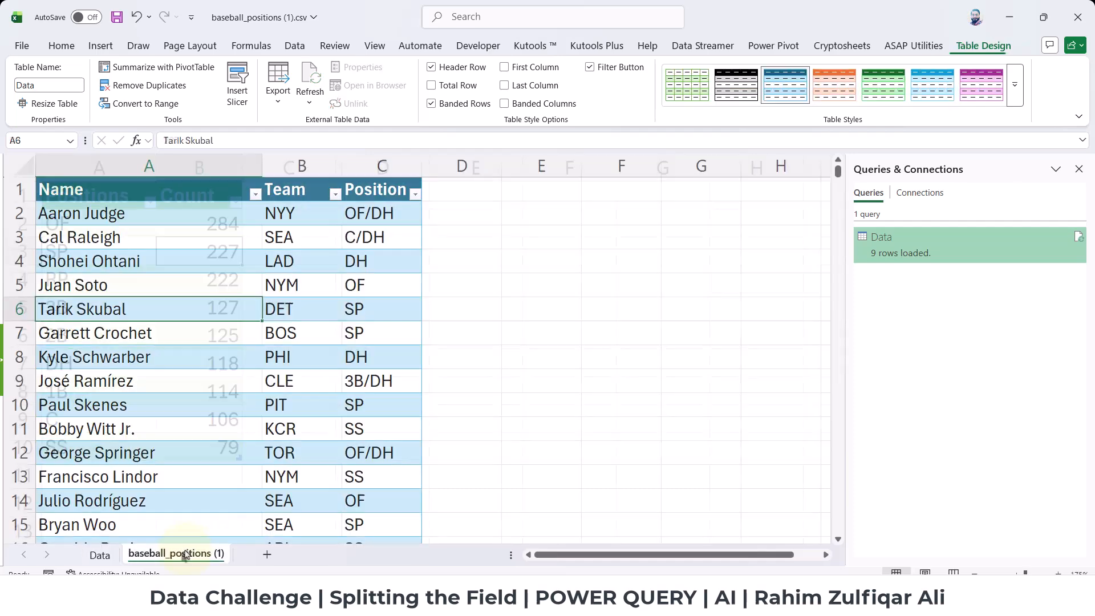
left_click(268, 405)
left_click(99, 554)
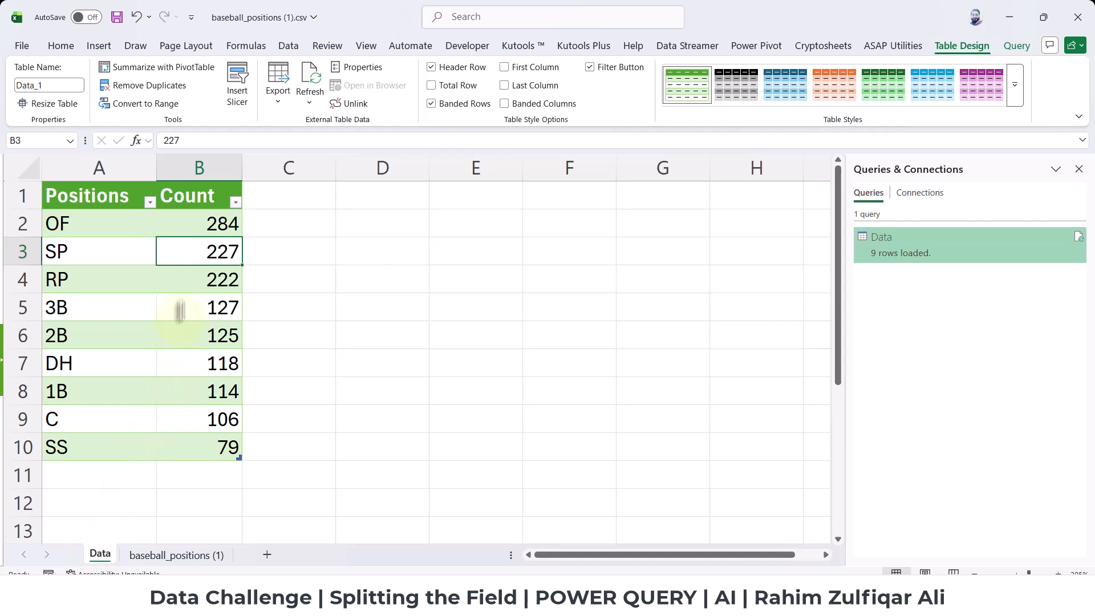
left_click(185, 222)
key("Left")
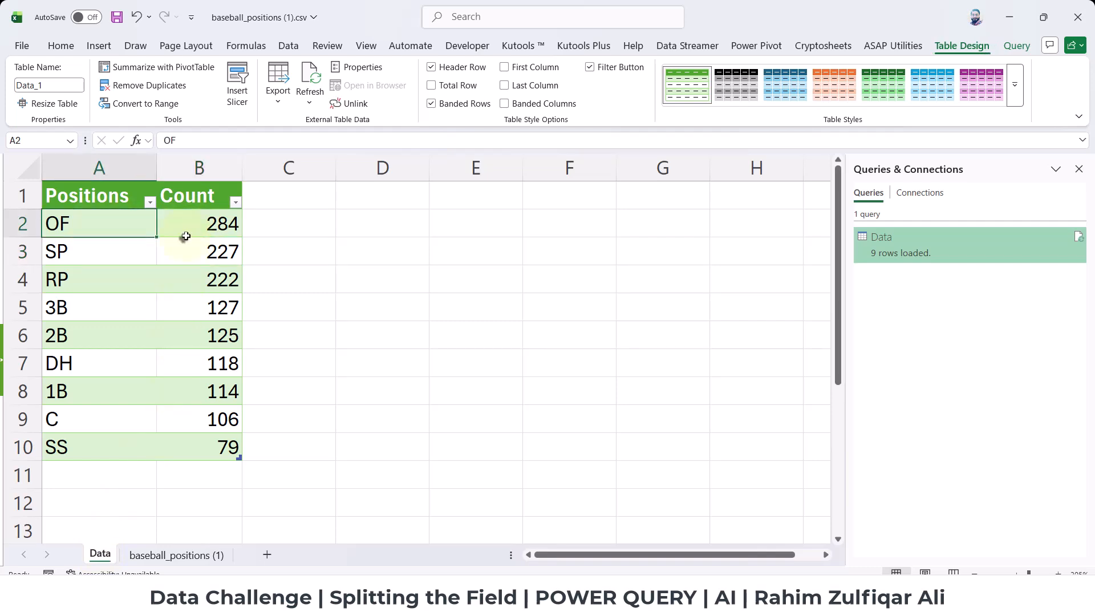
Open Copilot in the workbook and read its response about the number of players per position.
left_click(61, 45)
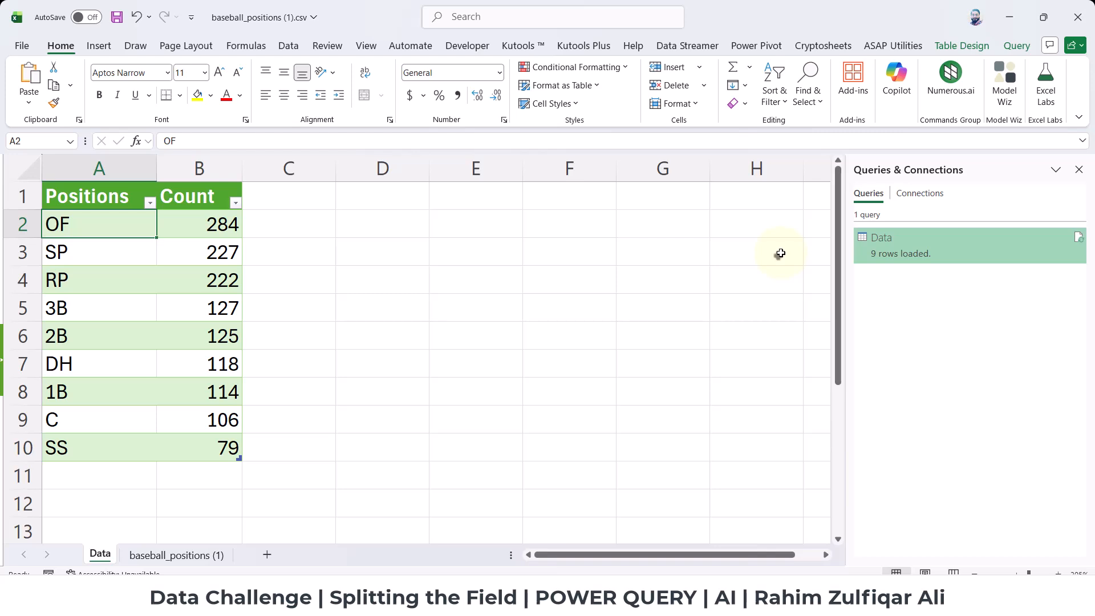
left_click(898, 98)
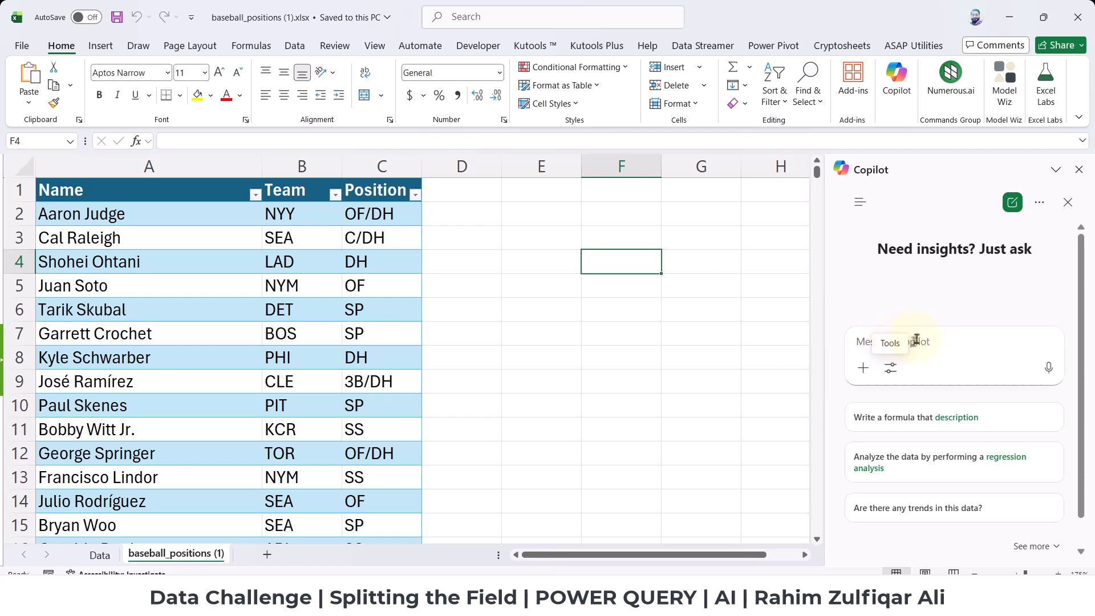
left_click(1039, 203)
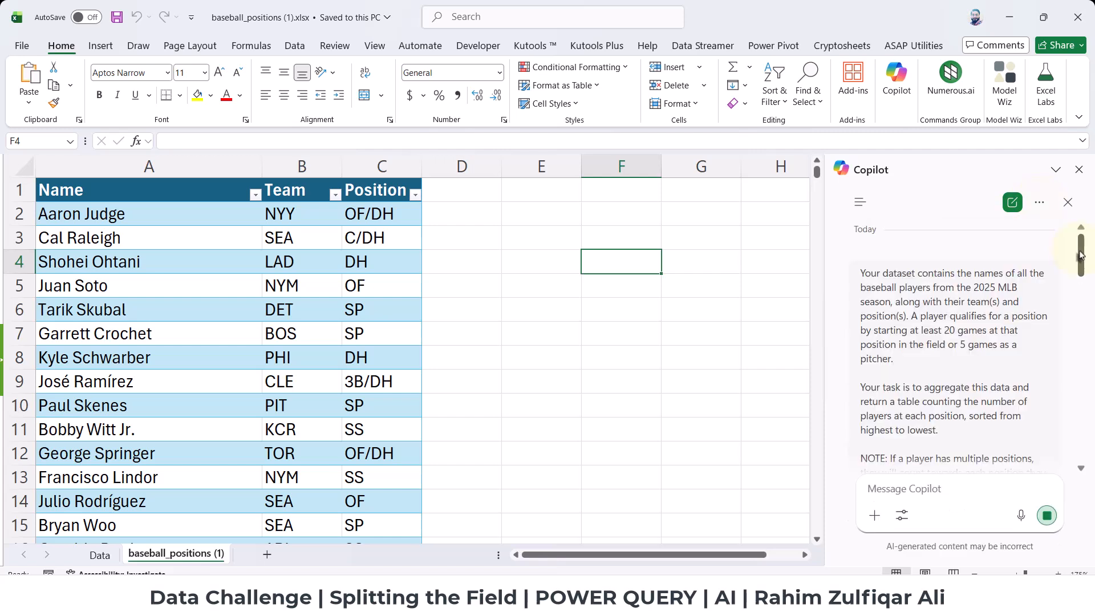
scroll(1082, 274, "down", 3)
left_click_drag(1082, 274, 1083, 299)
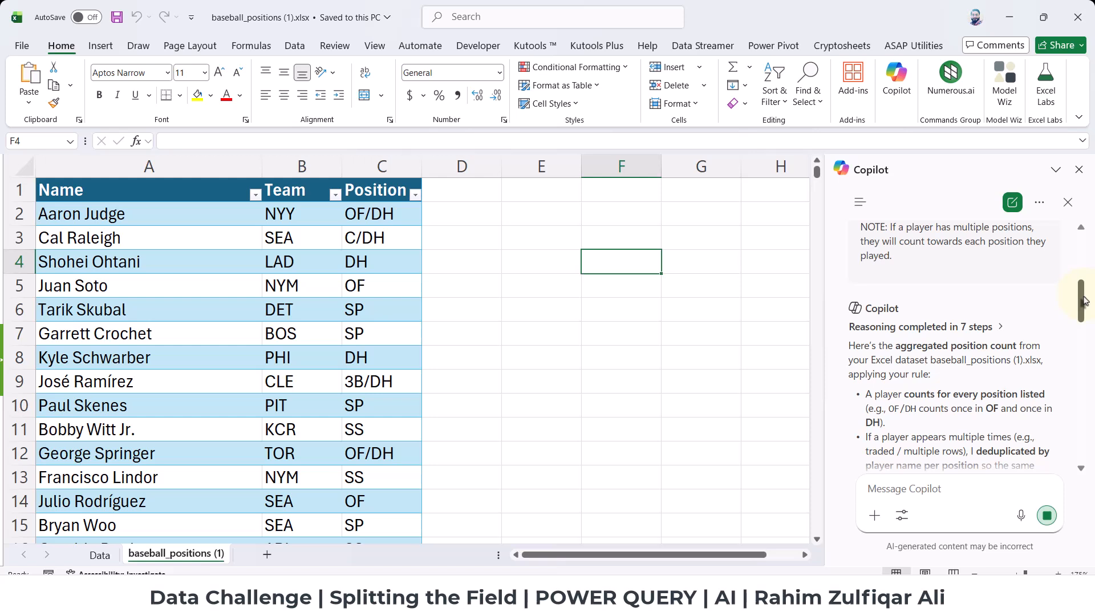
scroll(1072, 319, "down", 3)
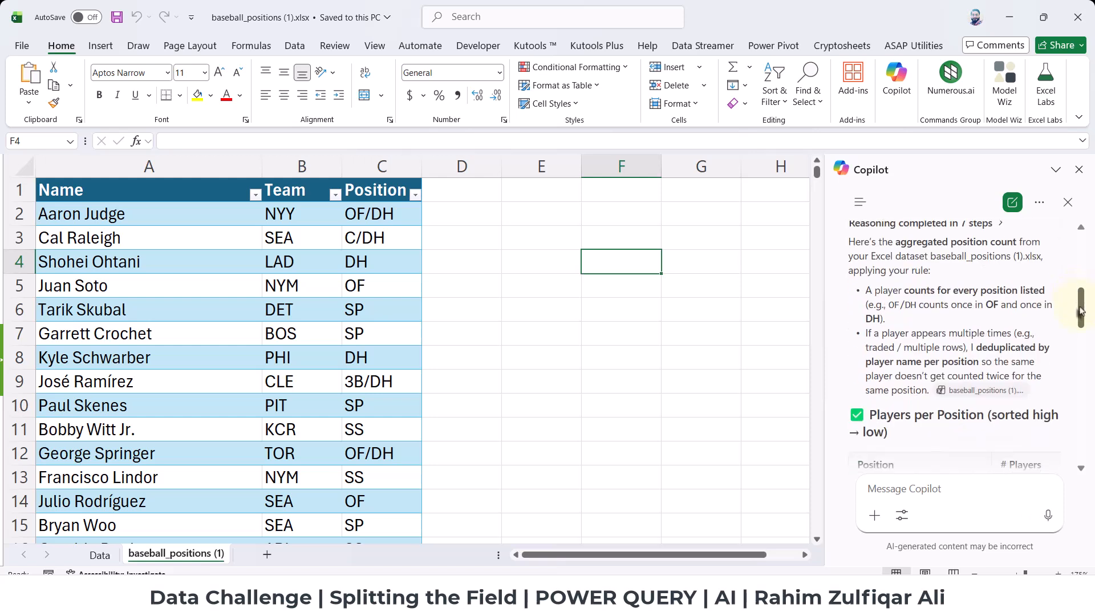
left_click_drag(1078, 325, 1074, 342)
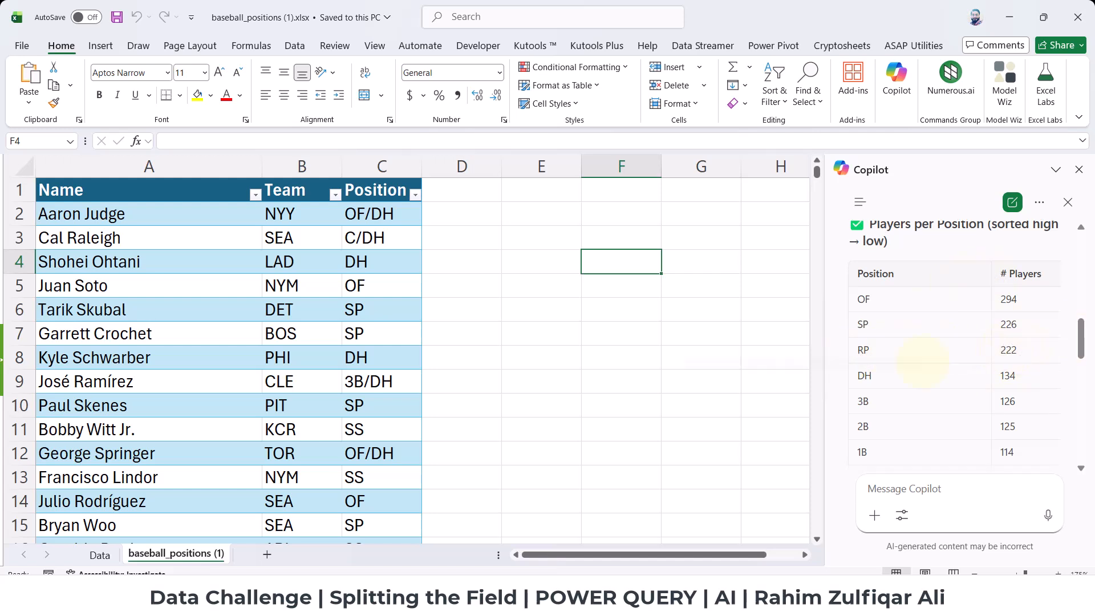
Compare Copilot's players-per-position table and its counting notes with the Power Query counts on the Data sheet.
left_click(100, 555)
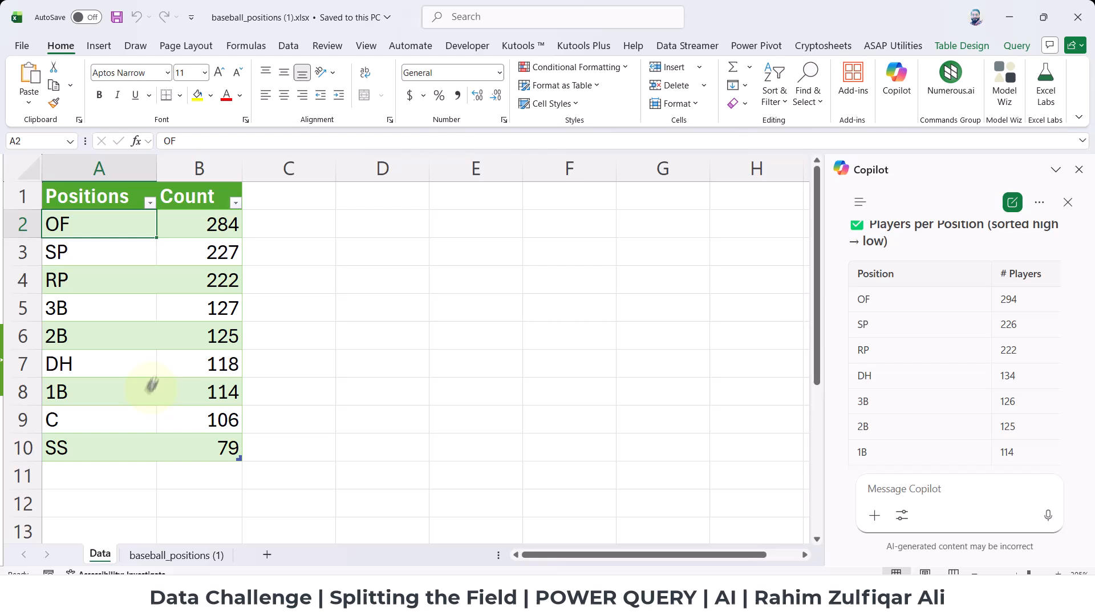
left_click(208, 281)
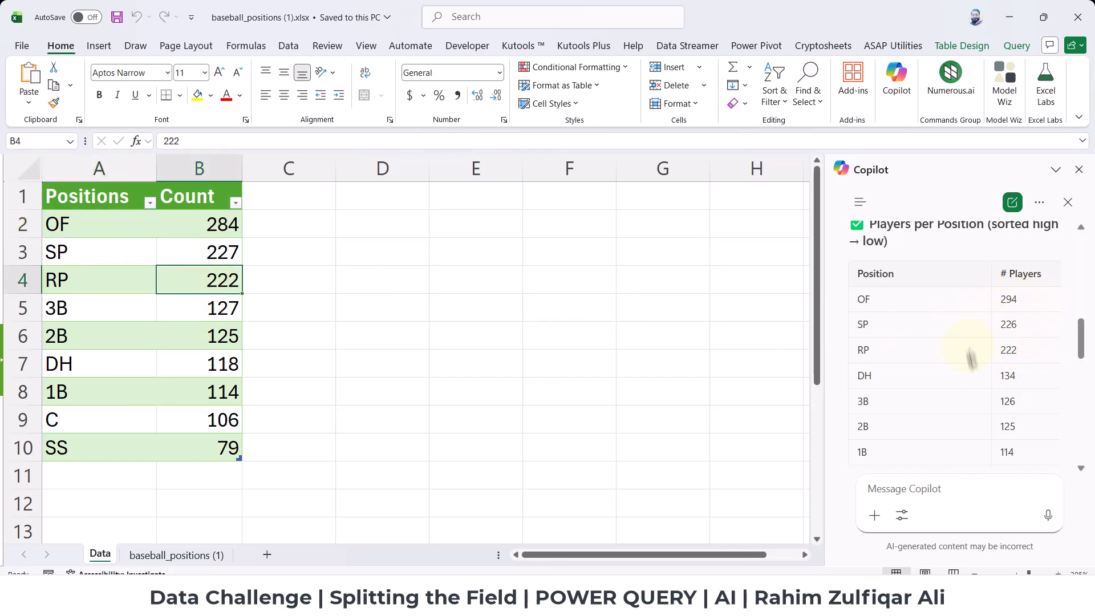
left_click(197, 256)
left_click(203, 286)
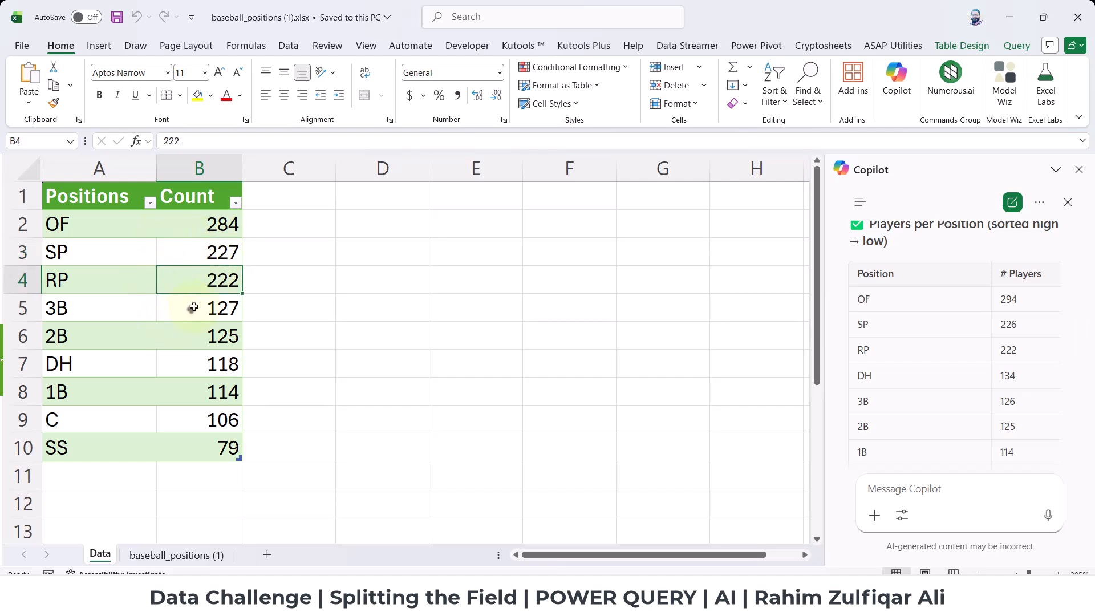
scroll(909, 347, "down", 10)
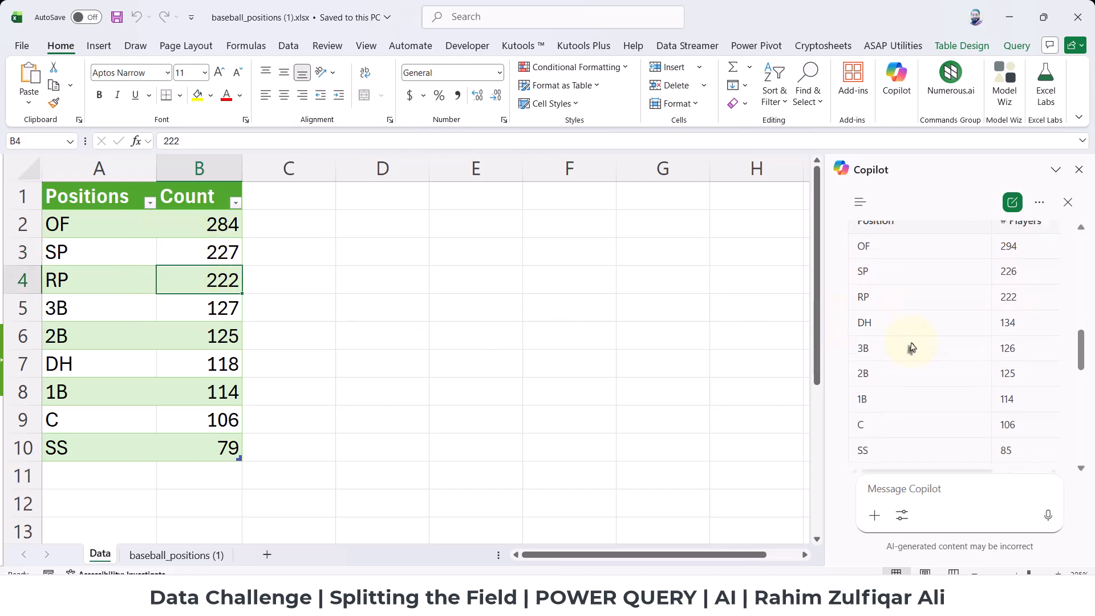
scroll(912, 348, "down", 5)
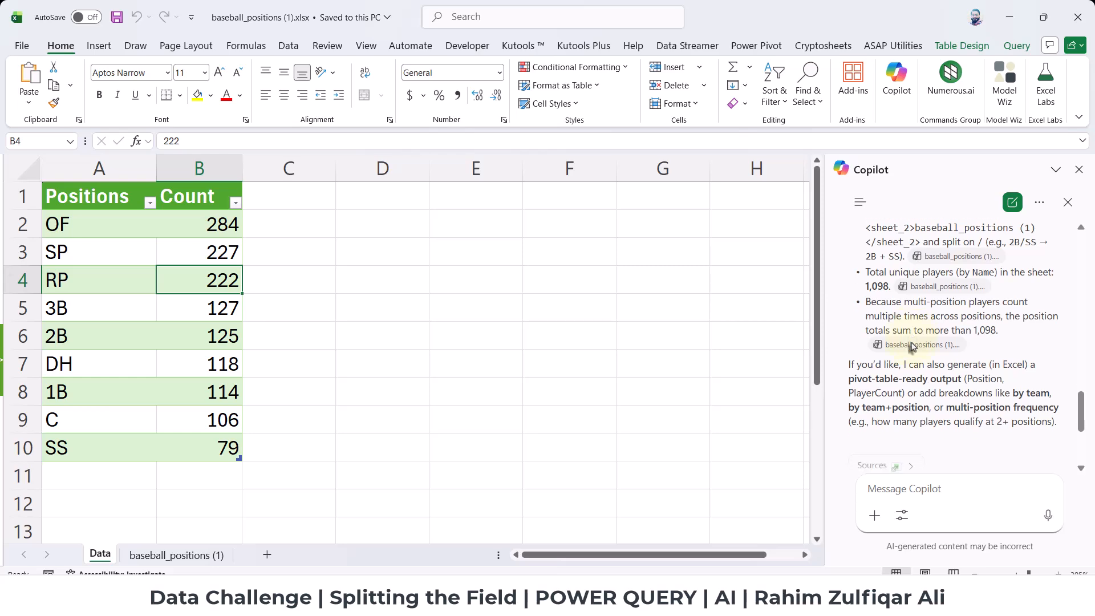
scroll(911, 348, "up", 10)
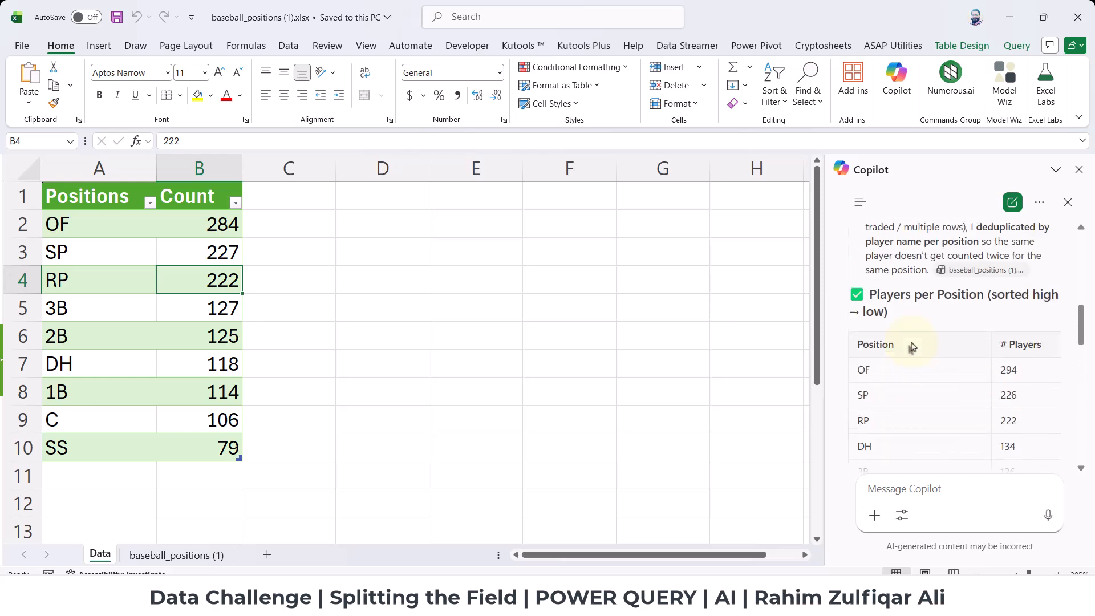
scroll(911, 347, "up", 2)
scroll(912, 347, "down", 7)
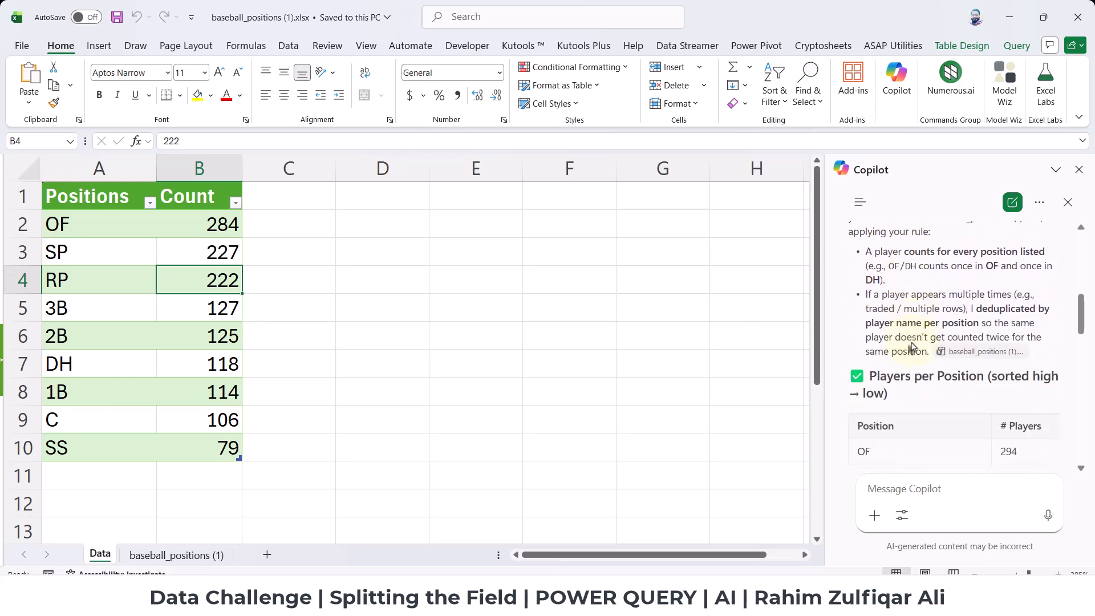